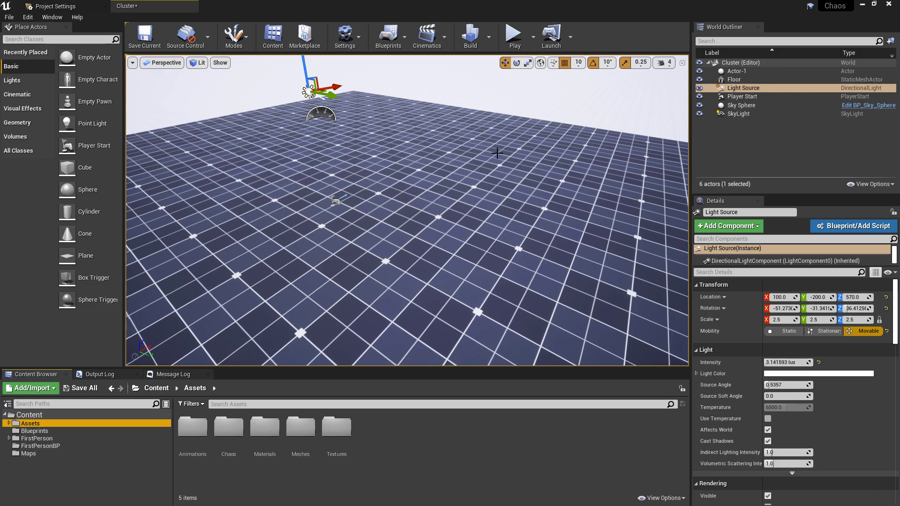
Step: Activate Fracture editing mode and place the SM_Statue mesh from the Meshes folder above the floor at a height of 200
click(243, 44)
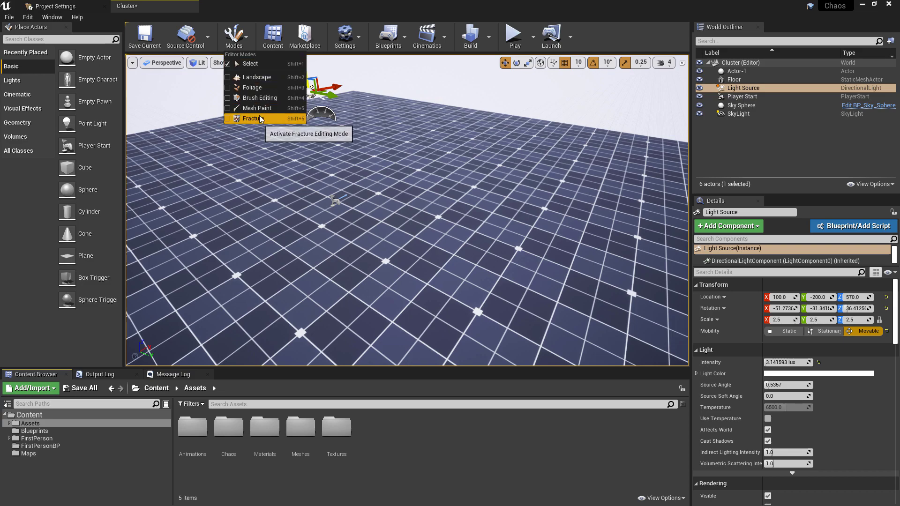
click(257, 118)
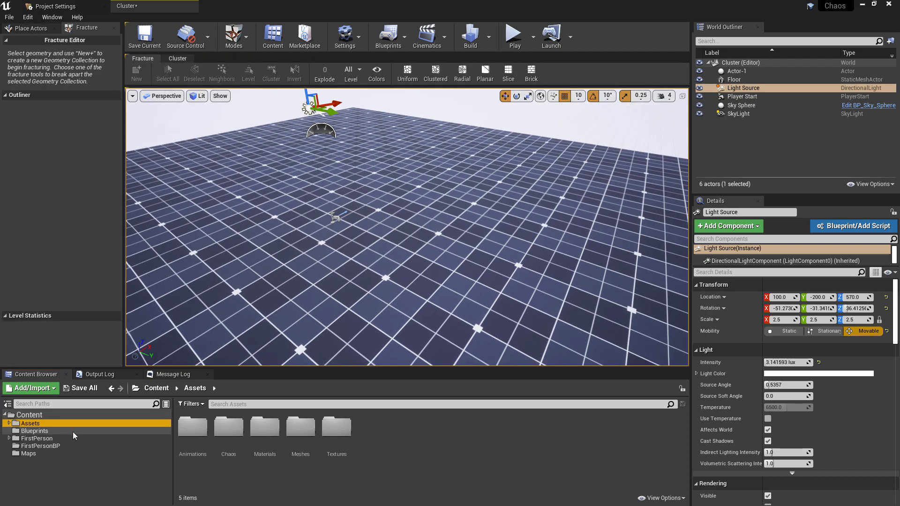
double_click(318, 436)
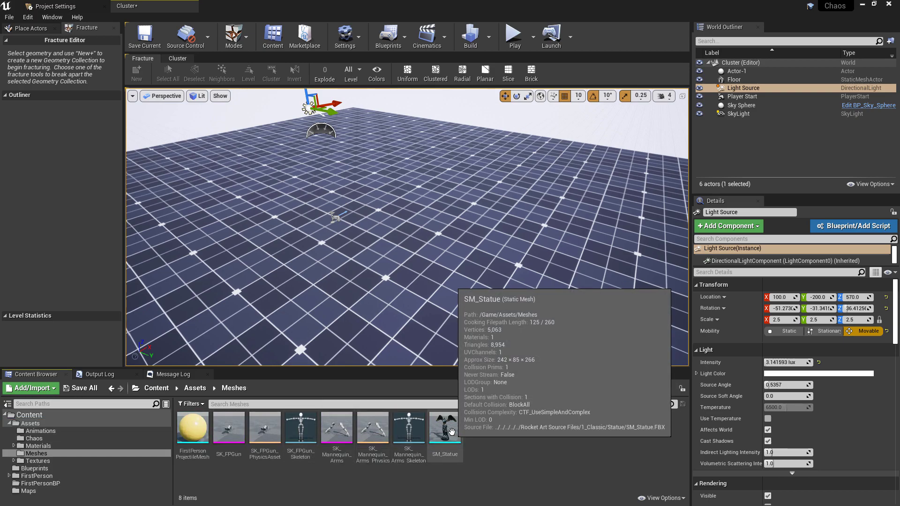
drag(451, 431, 343, 201)
drag(337, 170, 336, 138)
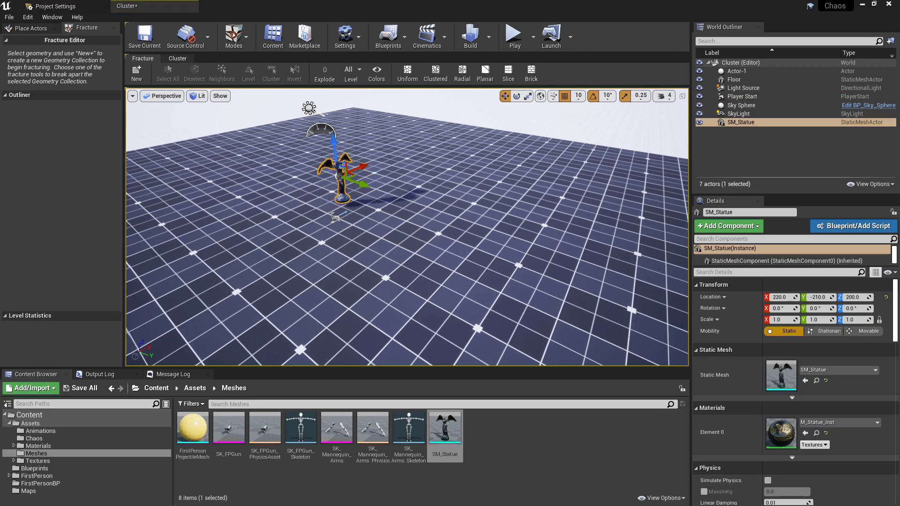
scroll(361, 161, up, 4)
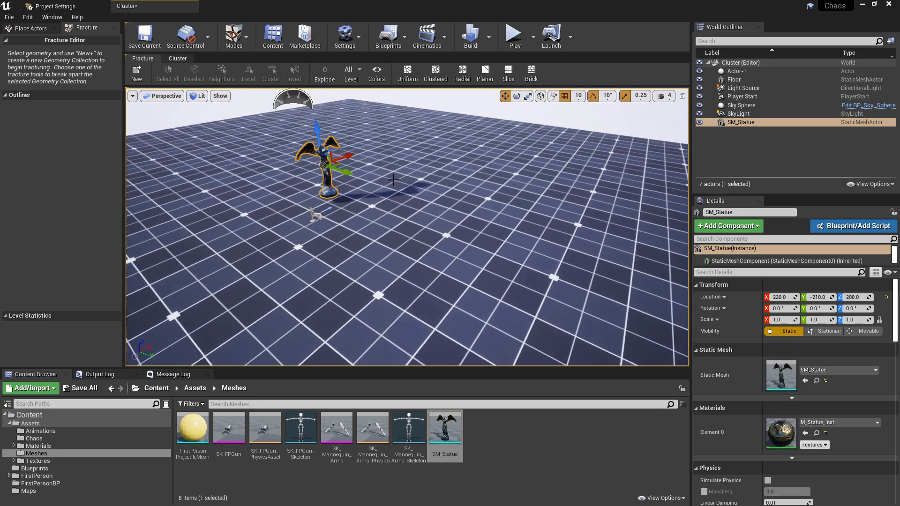
mouse_move(352, 155)
right_down()
mouse_move(337, 144)
mouse_move(367, 164)
mouse_move(336, 146)
right_up()
key(w)
key(s)
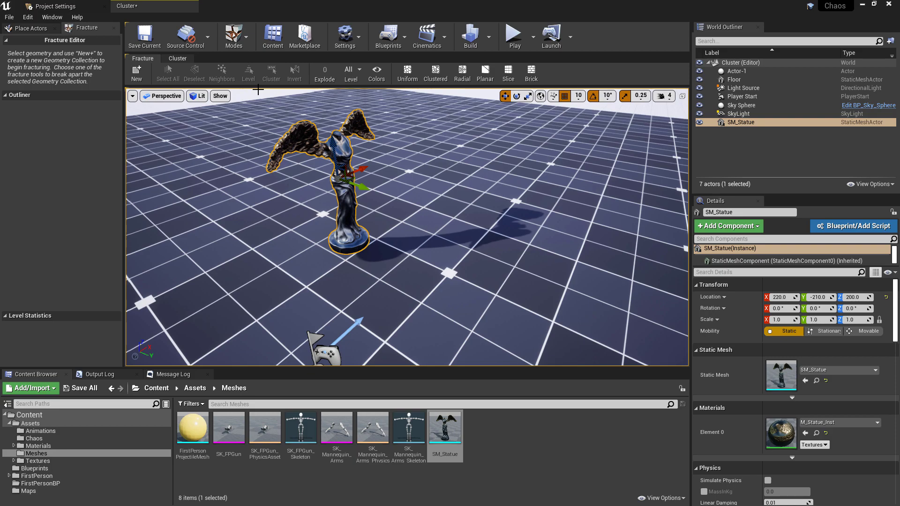
Step: Generate a geometry collection from the statue named ChaosStatue in Assets/Chaos, and show that folder's contents
click(143, 76)
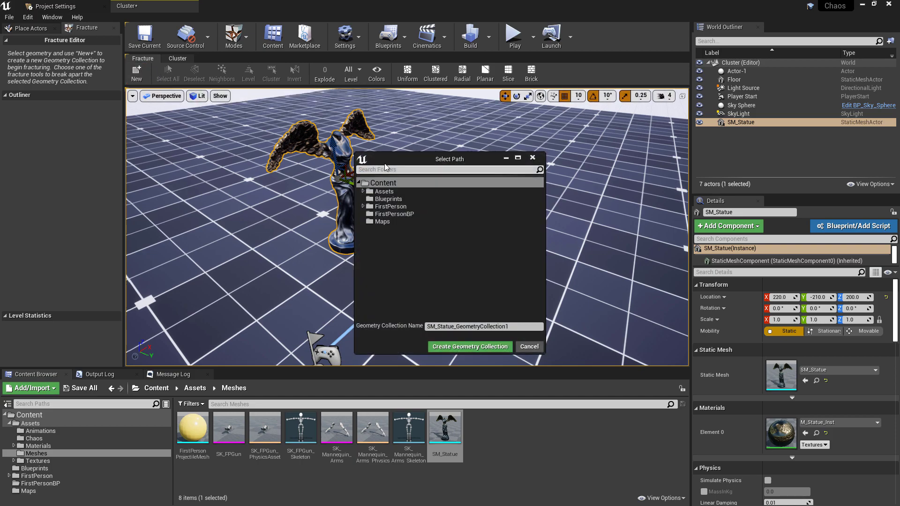
click(363, 192)
click(388, 207)
click(483, 326)
text(ChaosStatue)
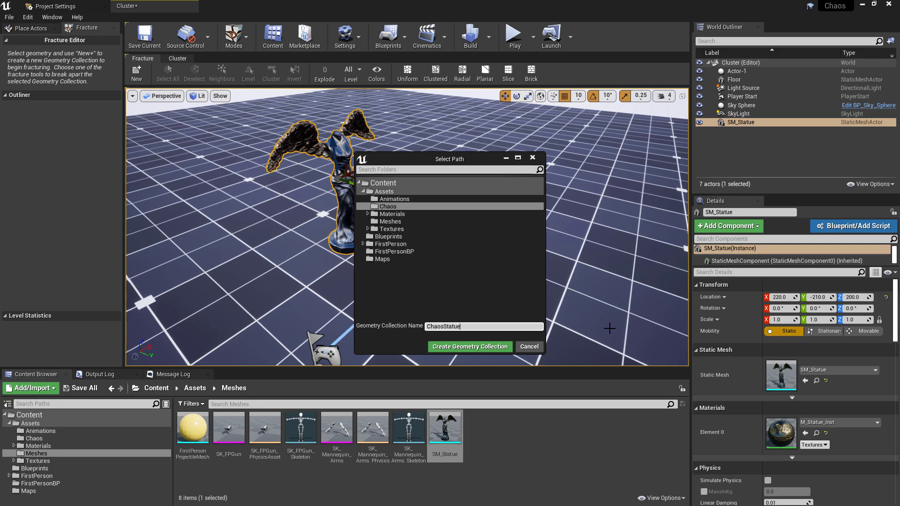
click(470, 347)
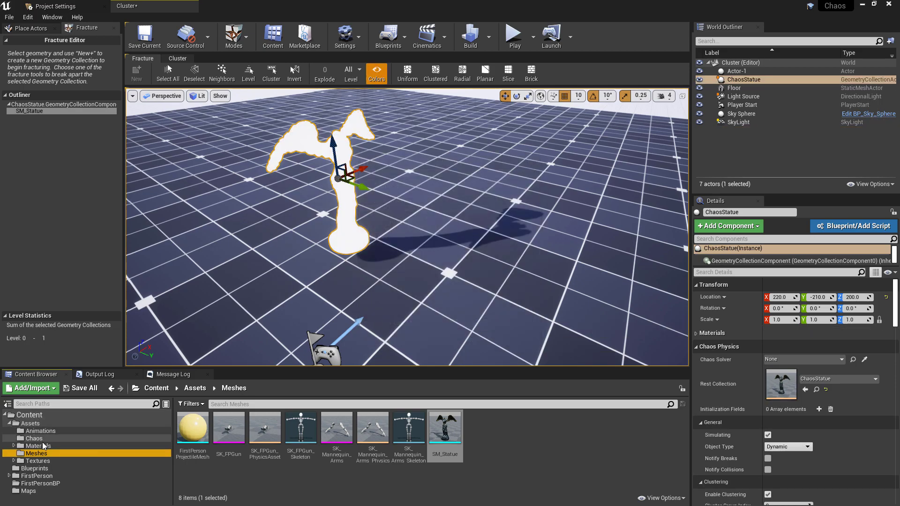
click(36, 439)
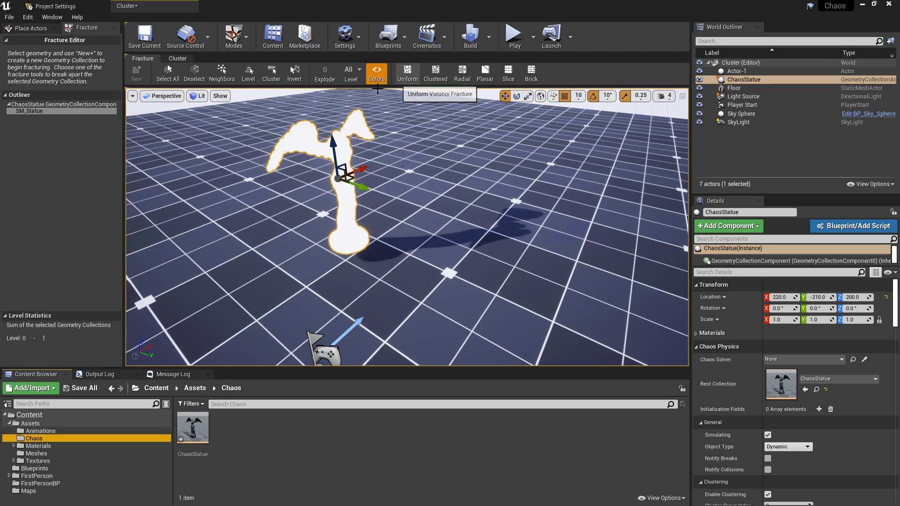
Step: Start a Uniform Voronoi fracture on ChaosStatue and set its random seed to 380
click(407, 75)
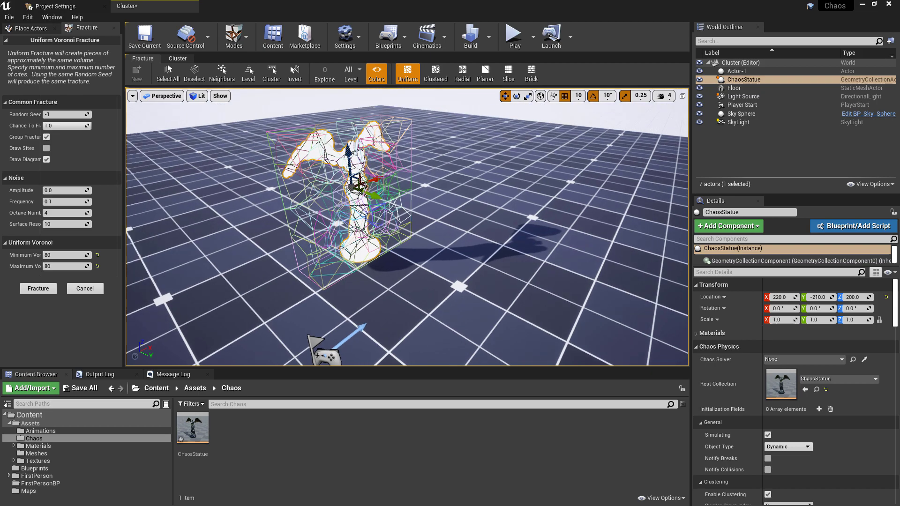
middle_drag(406, 227, 511, 282)
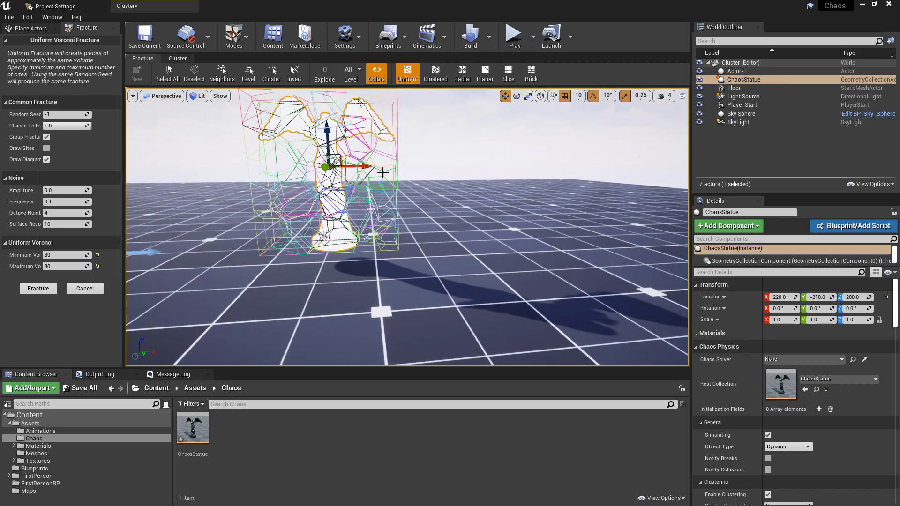
scroll(302, 126, up, 4)
middle_drag(306, 135, 287, 52)
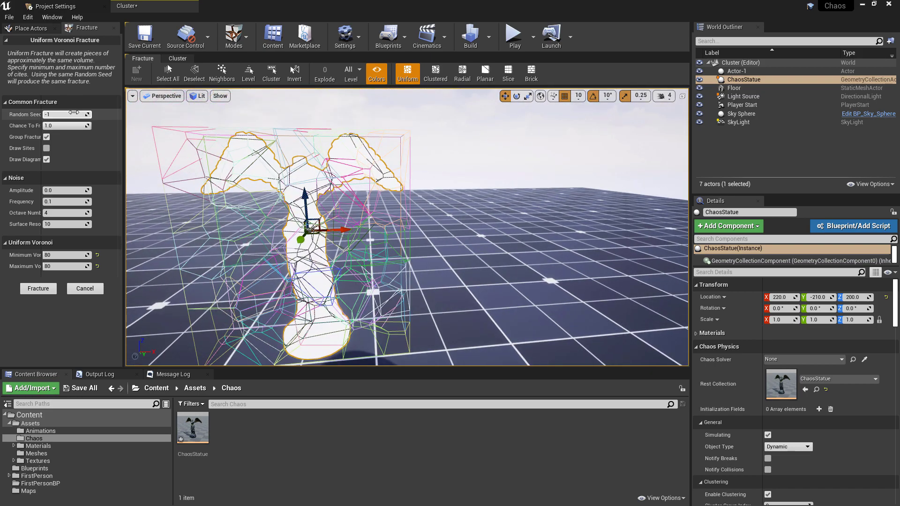
drag(73, 113, 227, 129)
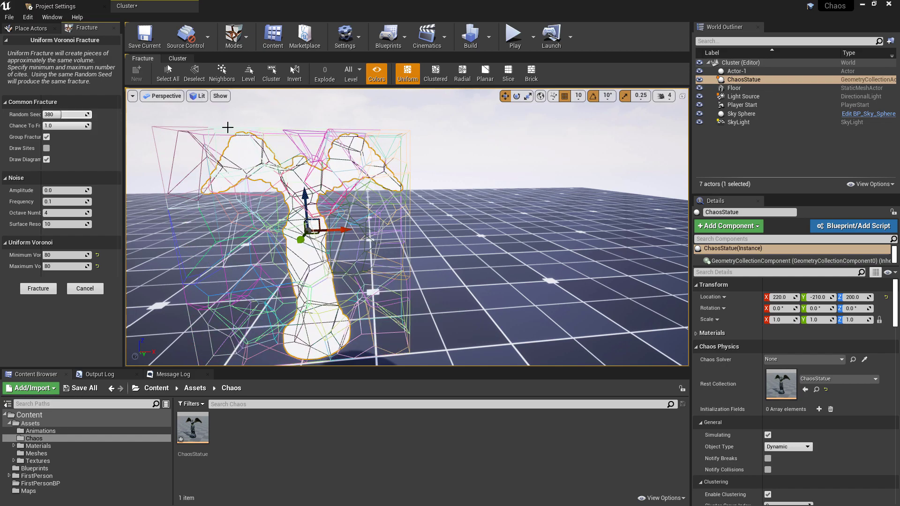
Step: Fracture the statue with the minimum and maximum Voronoi sites both set to 80
click(97, 256)
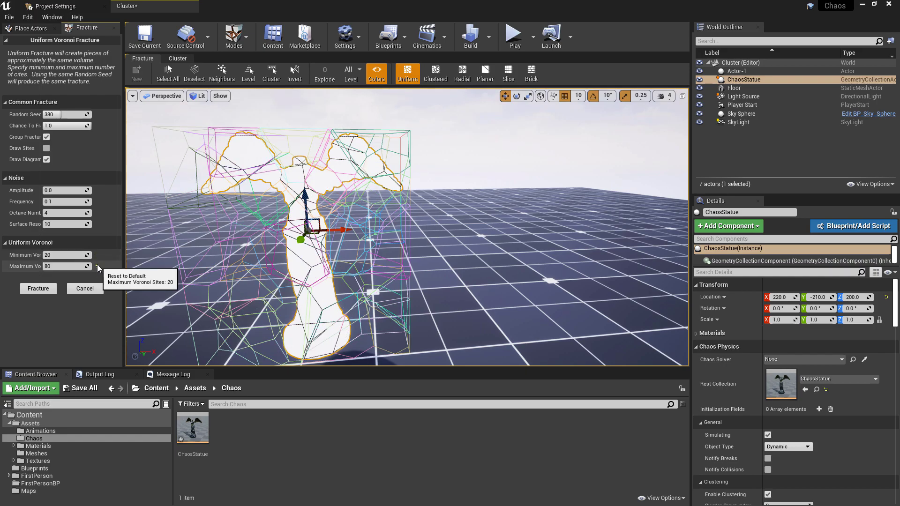
click(98, 266)
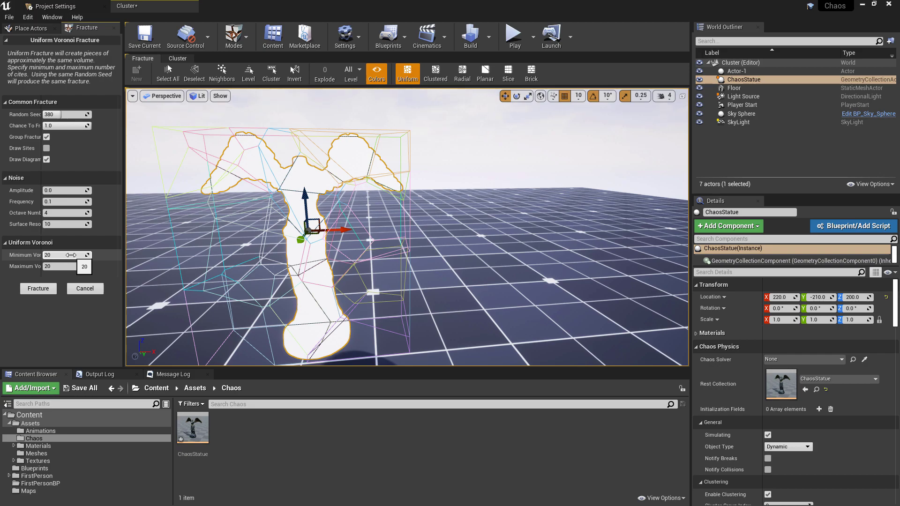
text(80)
key(Return)
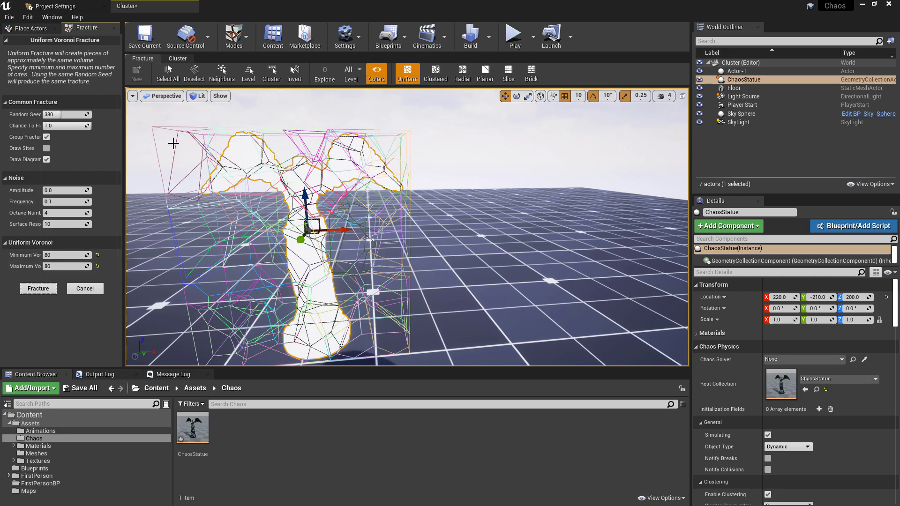
click(44, 289)
middle_drag(440, 162, 361, 175)
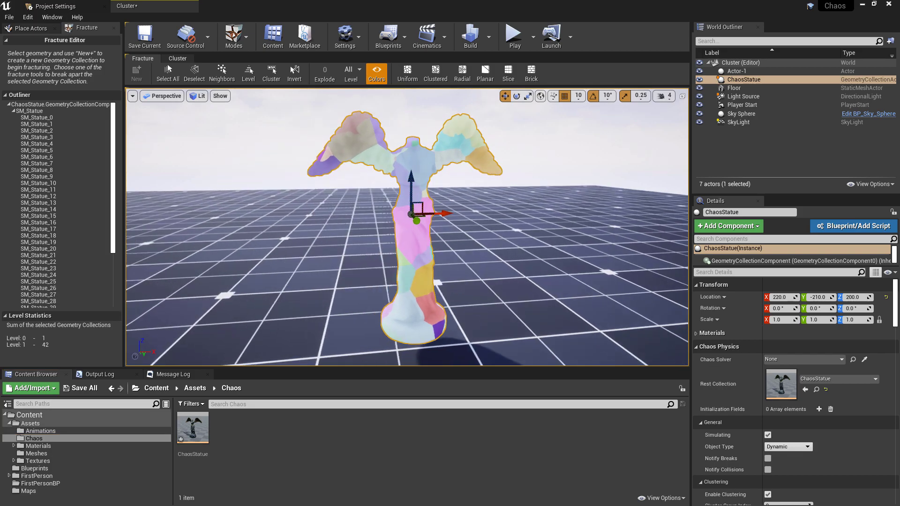
Step: Play the level twice to test how the fractured statue breaks, ending each run
click(511, 38)
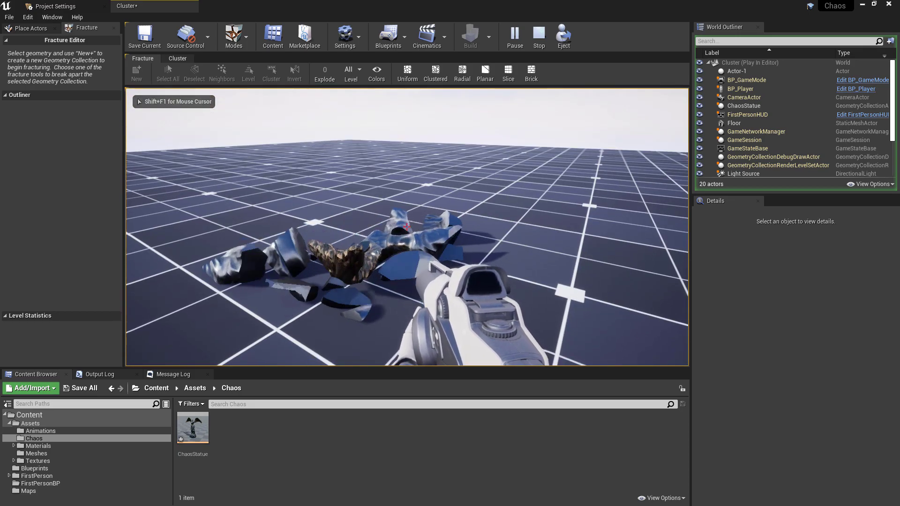
key(Escape)
click(515, 38)
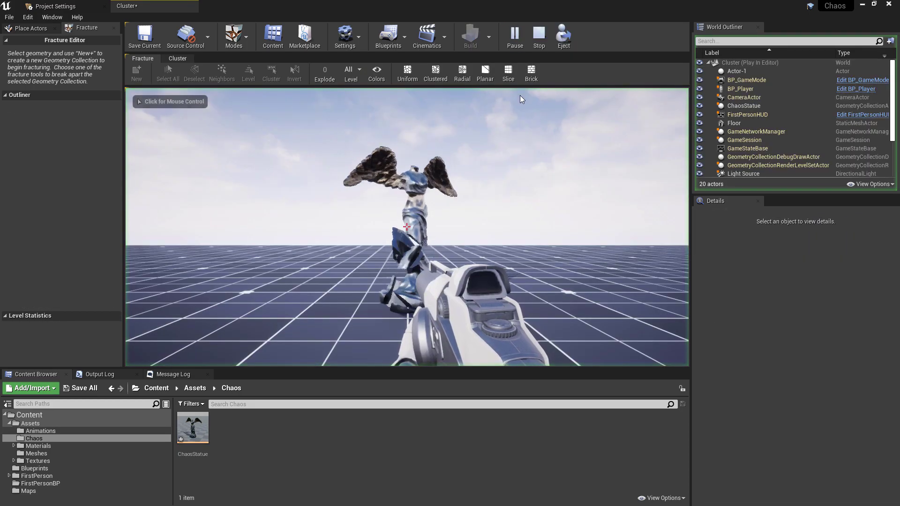
click(516, 125)
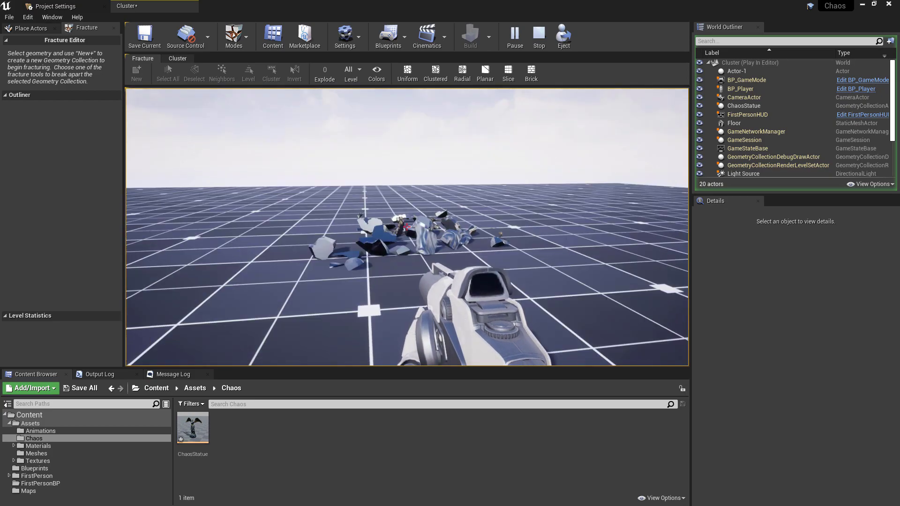
key(Escape)
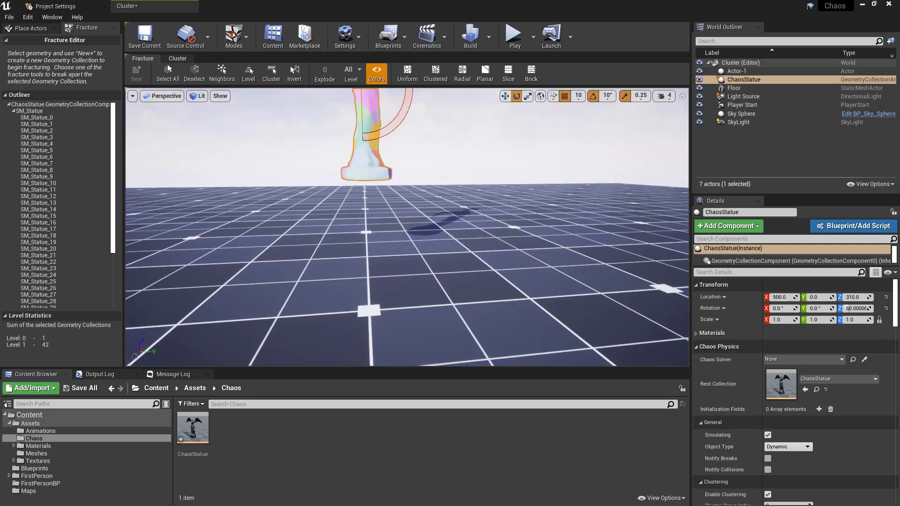
Step: Select every fractured piece under SM_Statue with the Cluster selection and inspect the fracture lines
key(f)
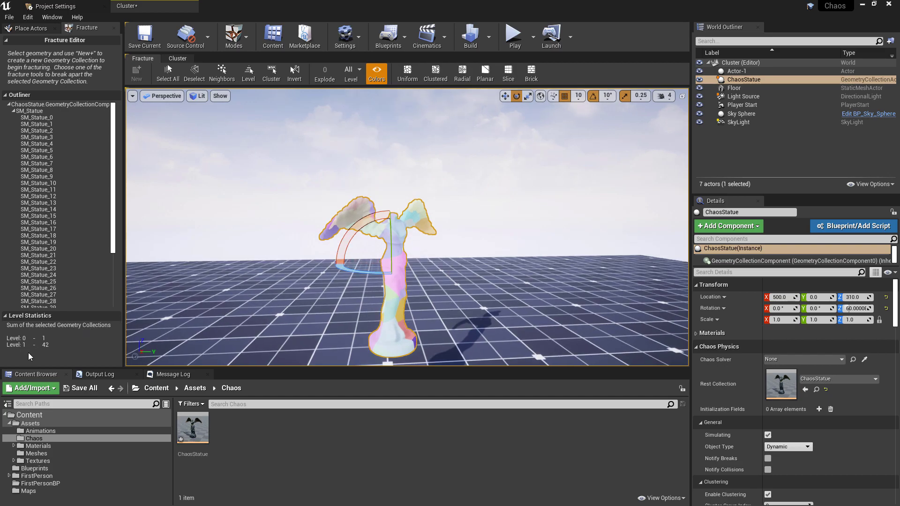
click(39, 114)
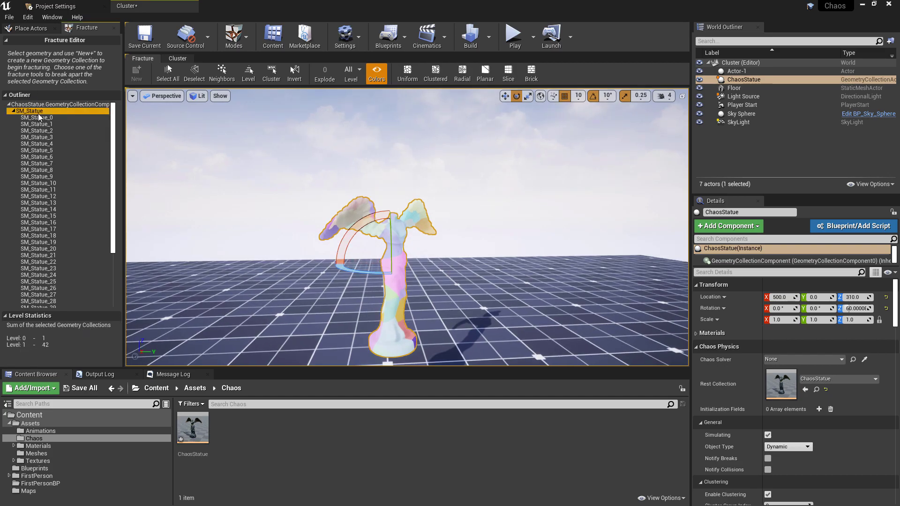
click(280, 84)
scroll(423, 291, up, 5)
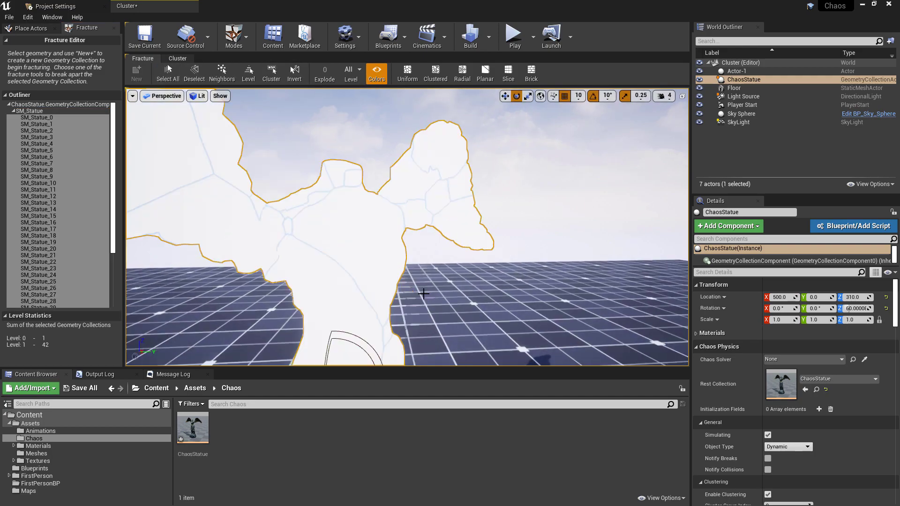
scroll(424, 291, down, 5)
scroll(431, 235, down, 3)
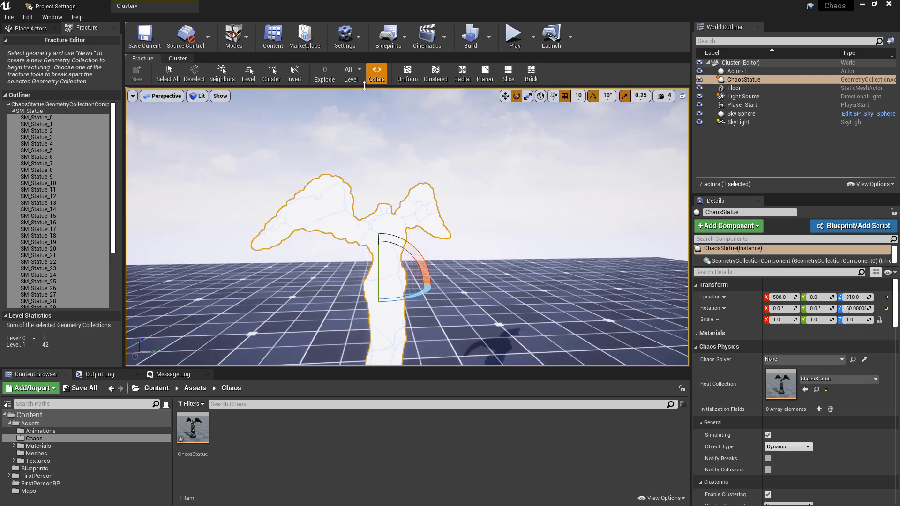
scroll(431, 243, up, 5)
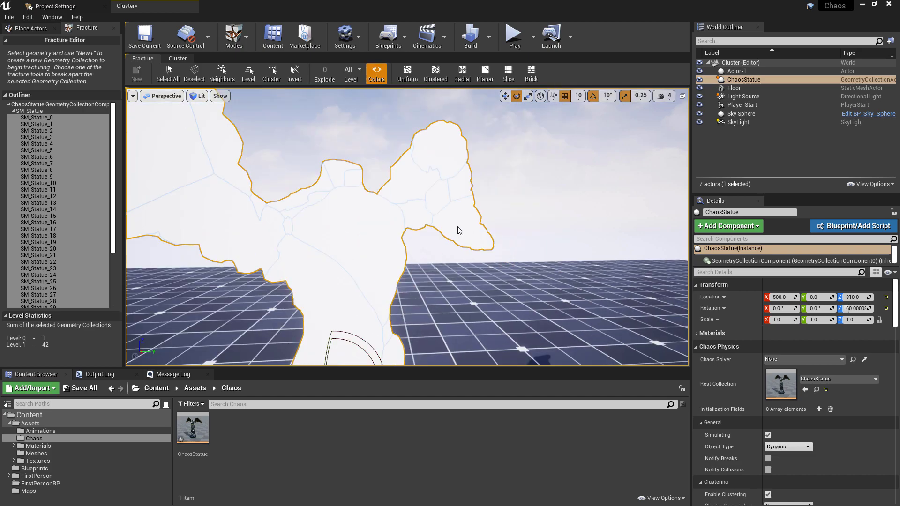
Step: Display only Level 0 of the geometry collection and try the Explode view on it
click(359, 71)
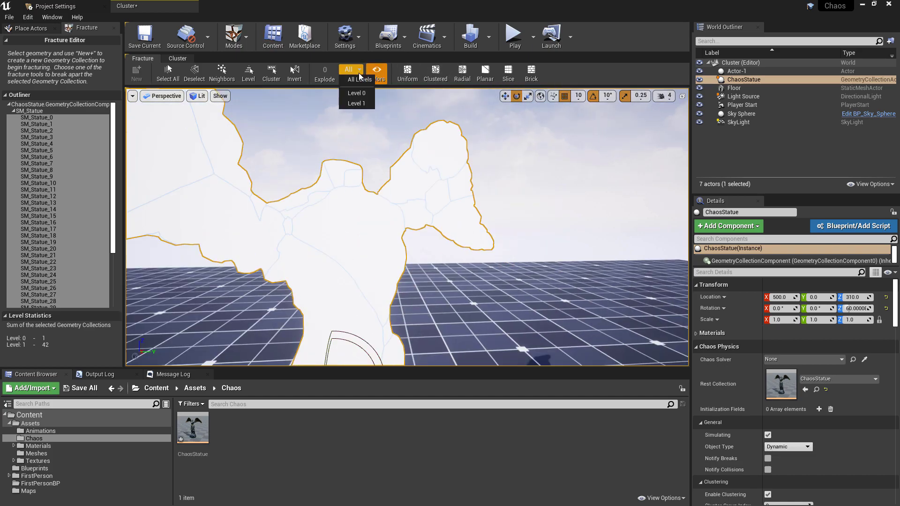
click(356, 92)
scroll(424, 192, down, 4)
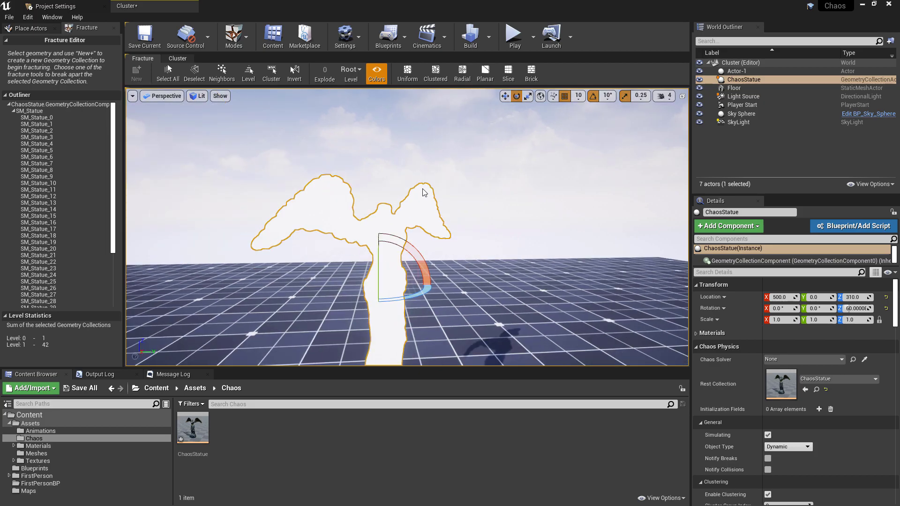
drag(324, 73, 347, 69)
Step: Display Level 1 of the geometry collection and set the Explode amount to 100 to spread the pieces apart
click(350, 70)
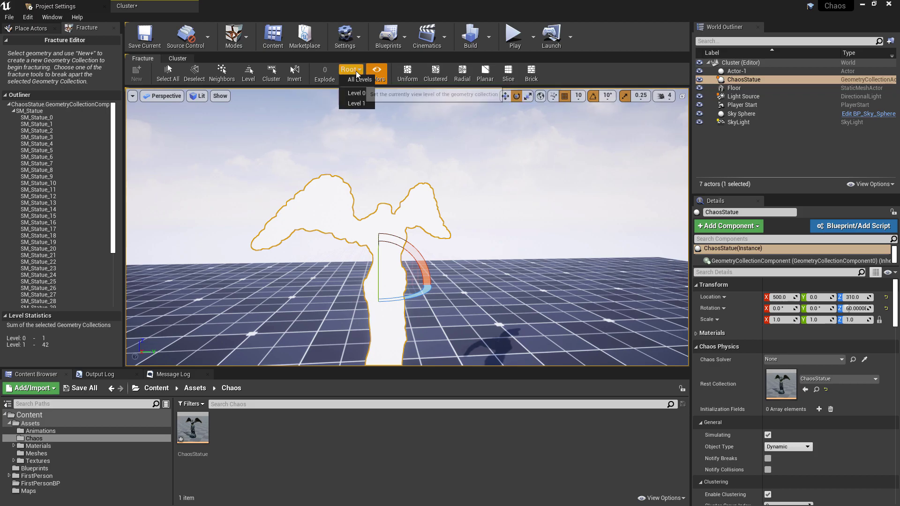
click(368, 105)
scroll(412, 216, up, 4)
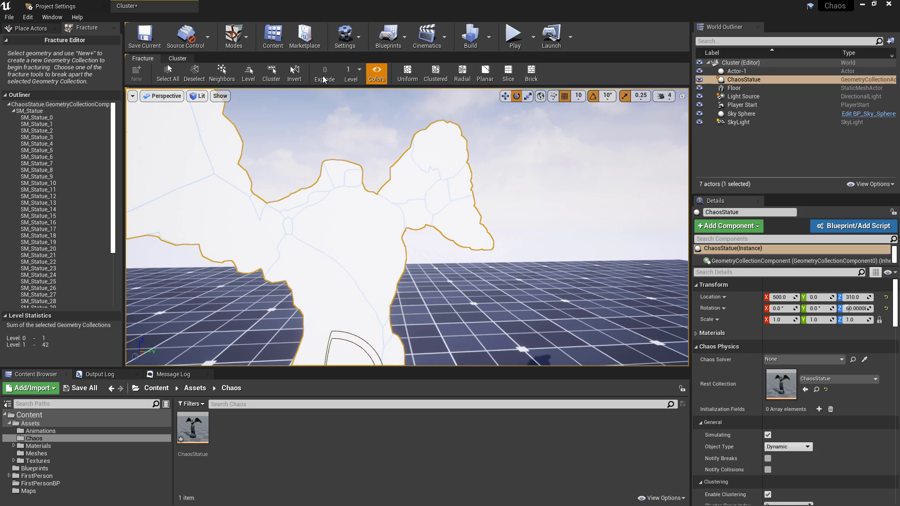
drag(328, 74, 347, 74)
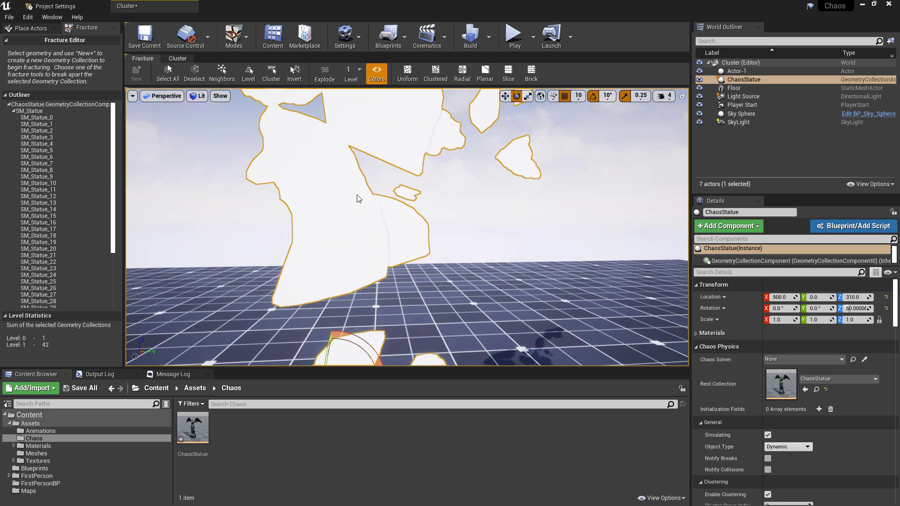
scroll(361, 200, down, 4)
scroll(360, 200, down, 3)
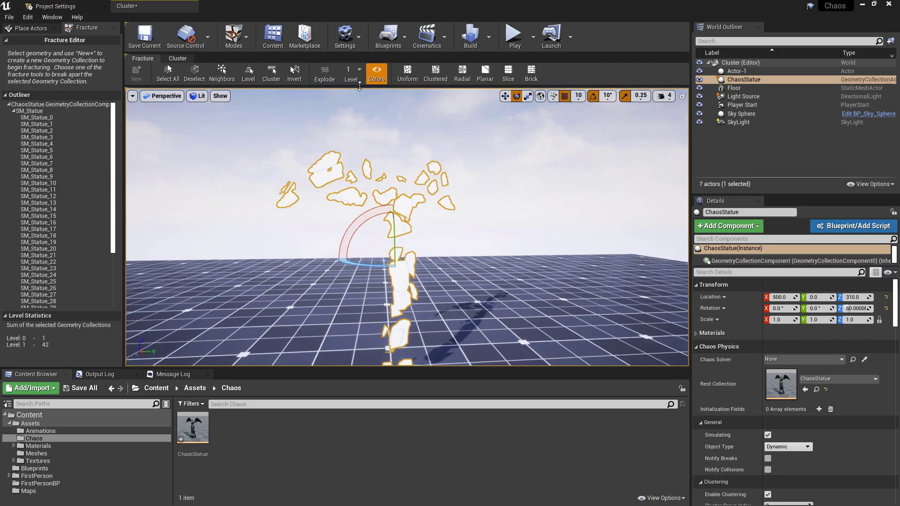
drag(324, 70, 344, 70)
scroll(433, 187, up, 4)
scroll(446, 234, down, 3)
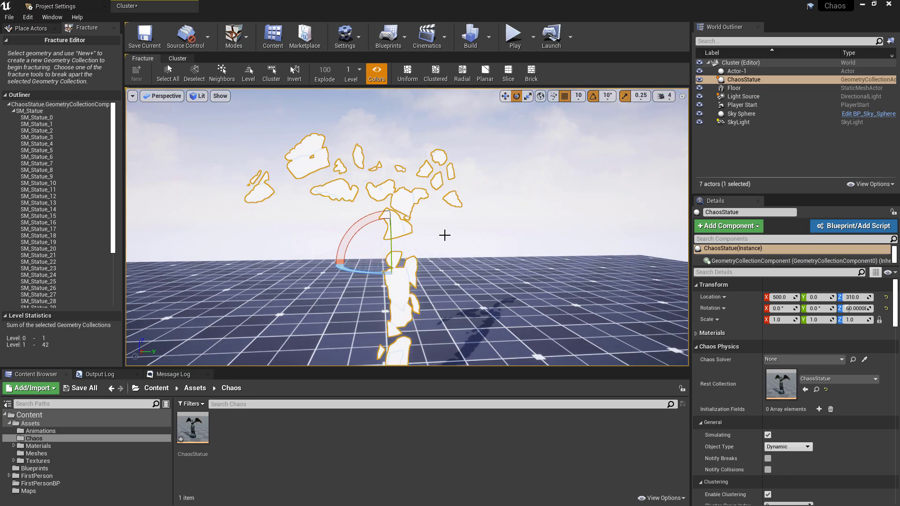
scroll(445, 236, up, 1)
scroll(444, 235, down, 3)
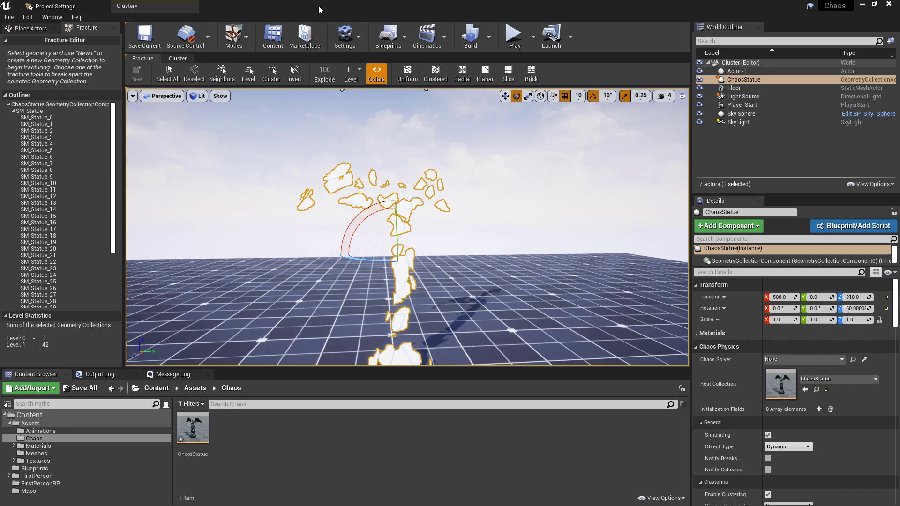
Step: Set the Explode amount to 0 so the statue's pieces are reassembled, and frame the statue closely
drag(334, 71, 312, 70)
scroll(450, 272, up, 4)
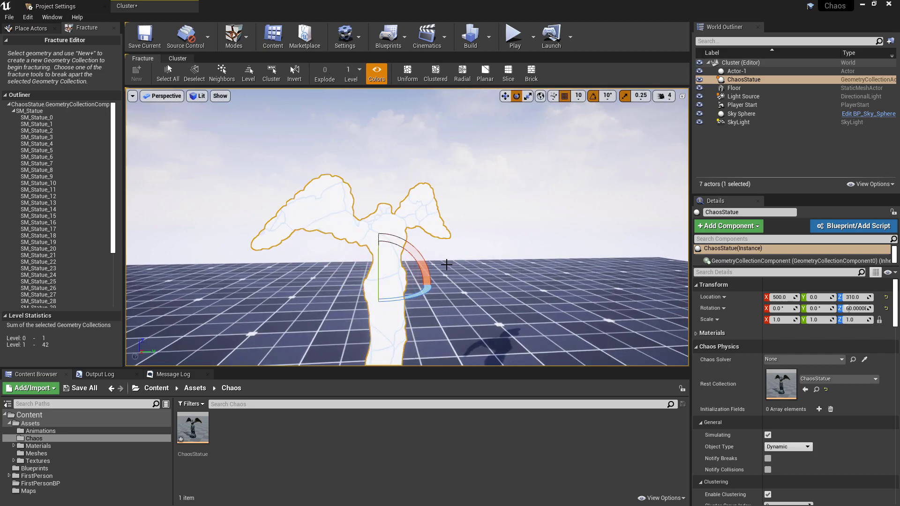
scroll(443, 236, up, 3)
middle_drag(443, 236, 468, 207)
key(f)
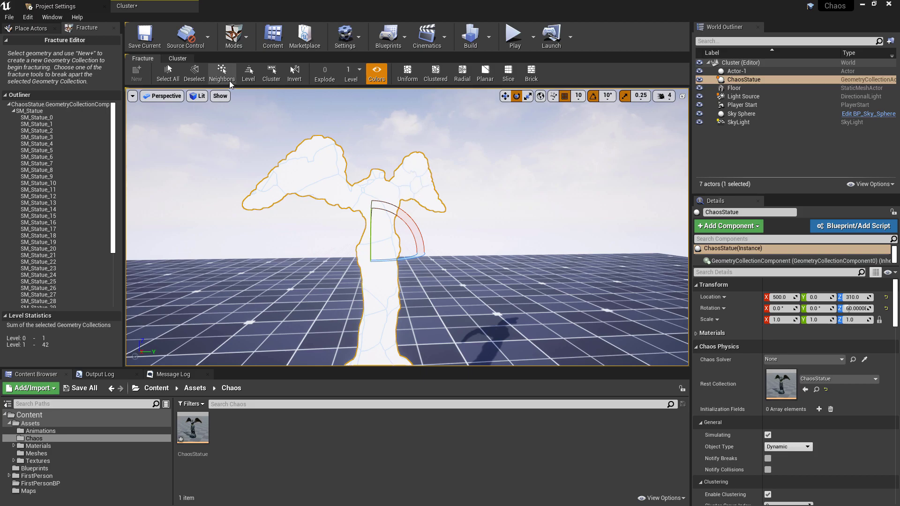
Step: Auto-cluster the fractured statue pieces in Bounding Box mode with 21 cluster sites
click(178, 58)
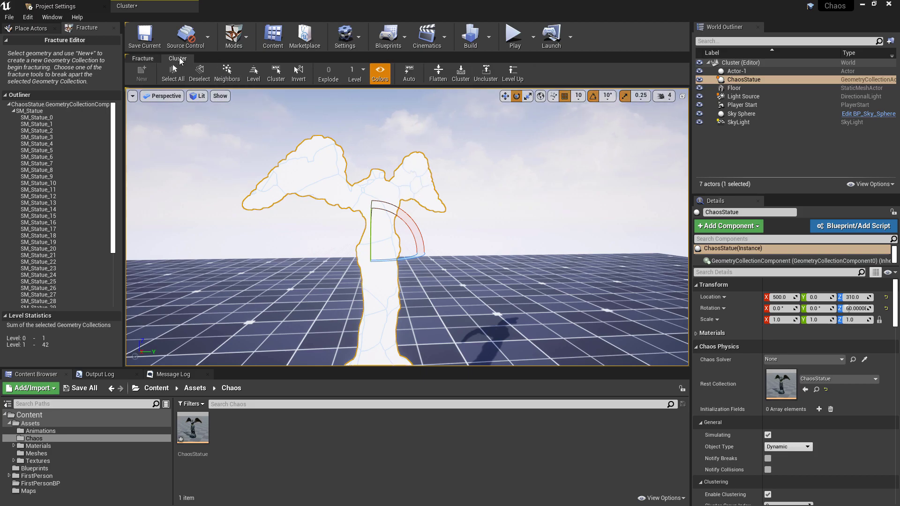
click(413, 76)
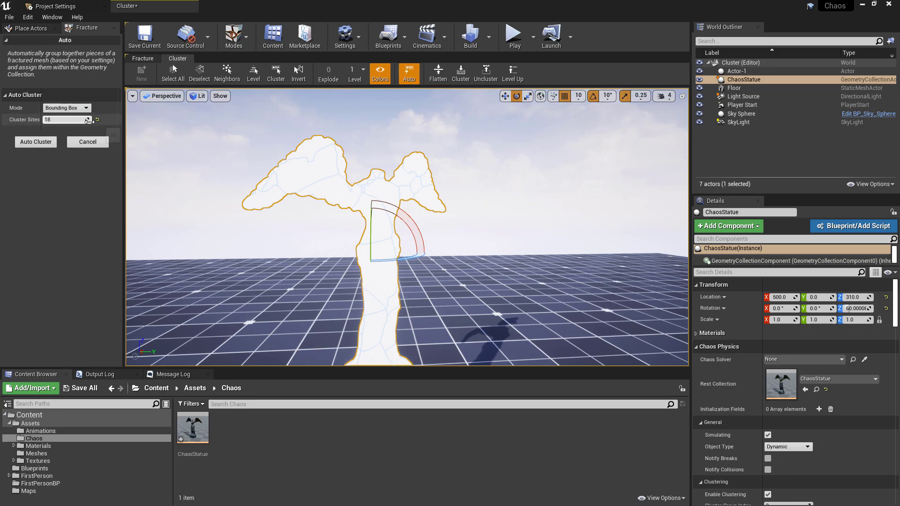
click(58, 122)
click(40, 146)
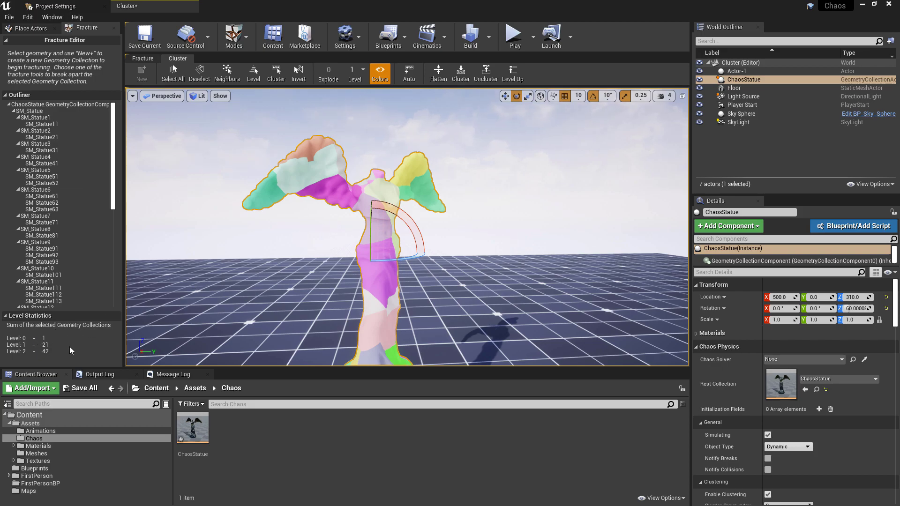
Step: Display Level 1 of the clustered statue and set the Explode amount to 41
click(355, 73)
click(363, 104)
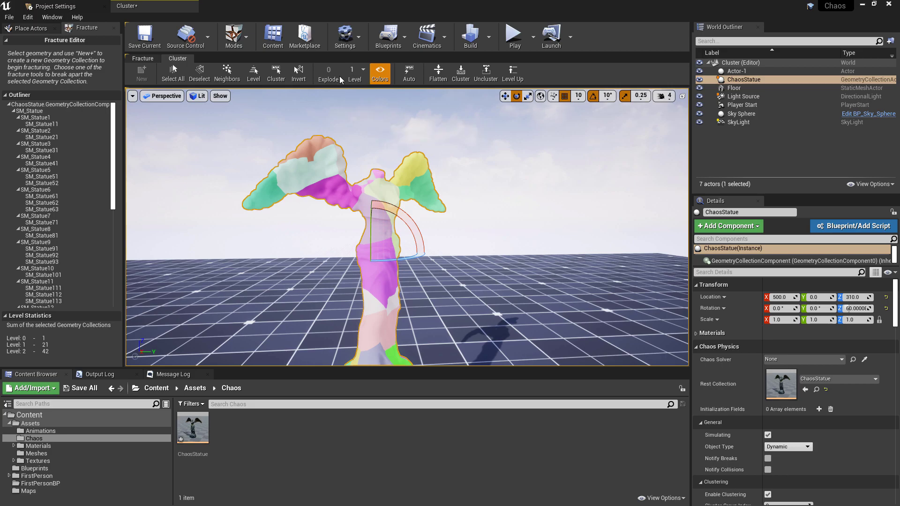
drag(329, 73, 495, 151)
scroll(494, 151, up, 2)
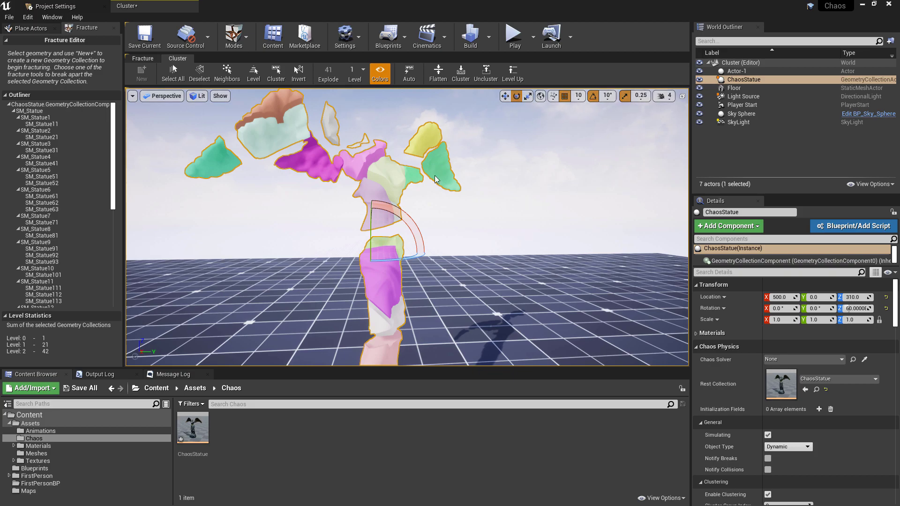
Step: Compare the exploded pieces at Level 2 with the clusters at Level 1, ending on Level 1
click(361, 71)
click(368, 114)
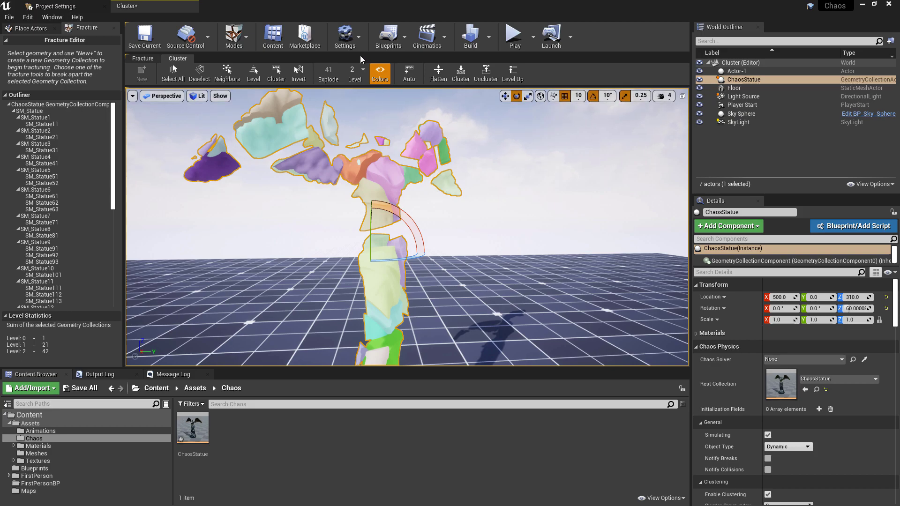
click(359, 71)
click(363, 103)
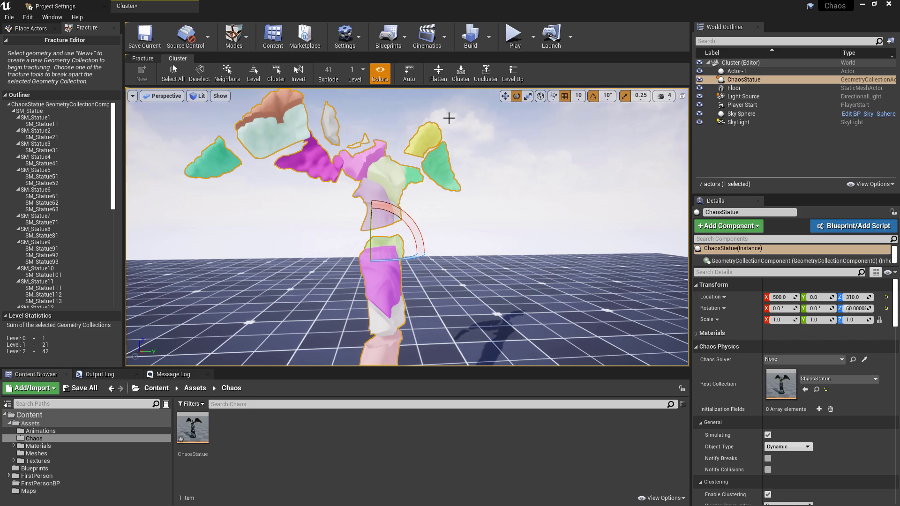
scroll(429, 215, down, 5)
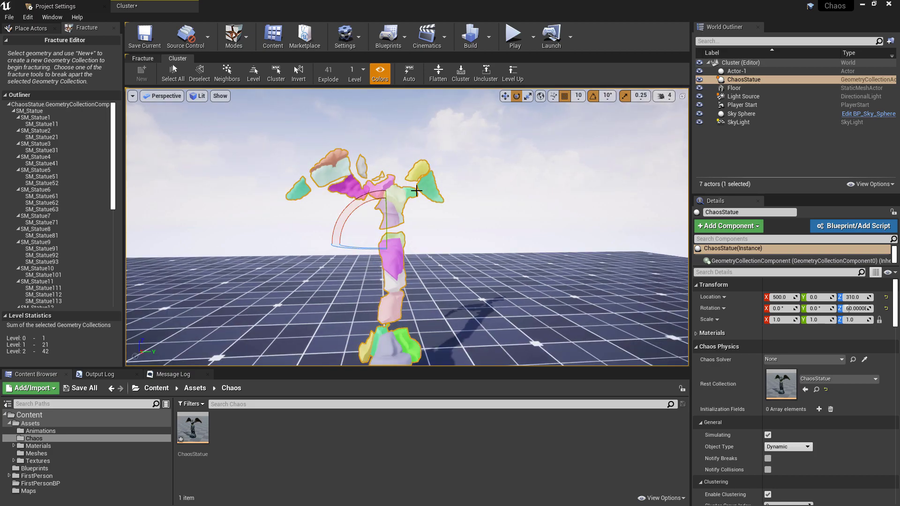
scroll(413, 243, up, 3)
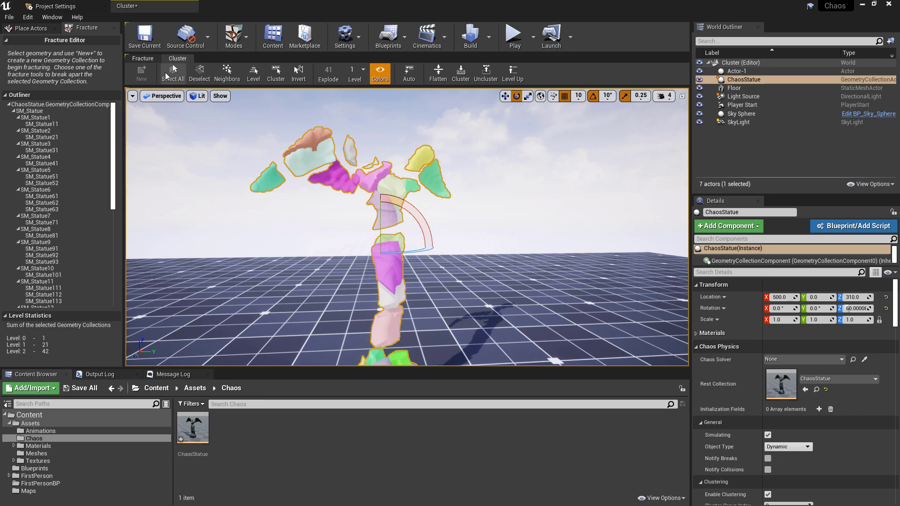
Step: Auto-cluster the statue again in Bounding Box mode with 10 cluster sites to add another level
click(412, 73)
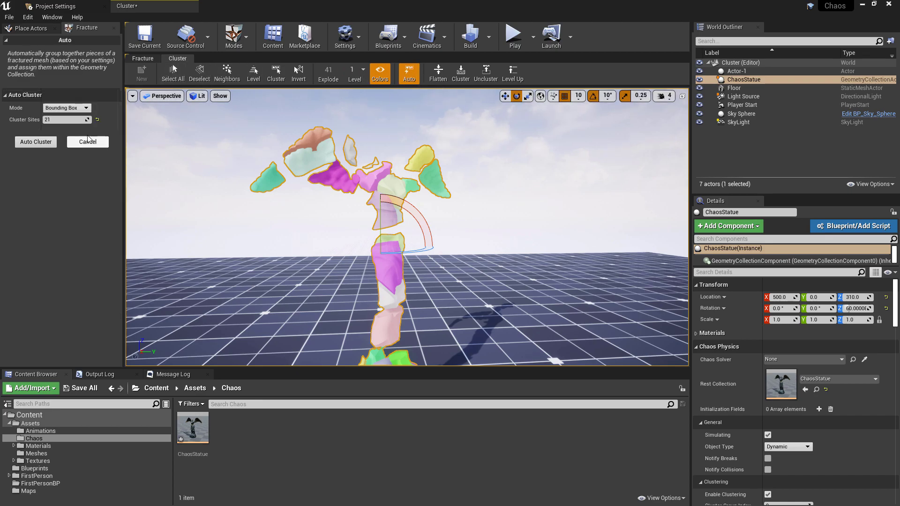
click(68, 121)
text(10)
click(51, 144)
scroll(435, 232, up, 3)
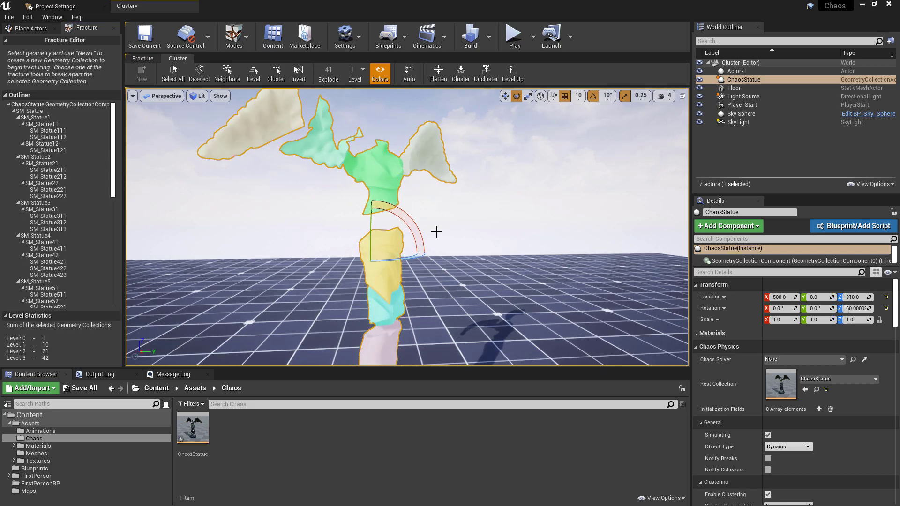
Step: Examine the exploded Level 1 clusters from the statue's wings down to its base
alt+drag(495, 195, 473, 209)
alt+drag(506, 136, 513, 140)
scroll(530, 133, down, 3)
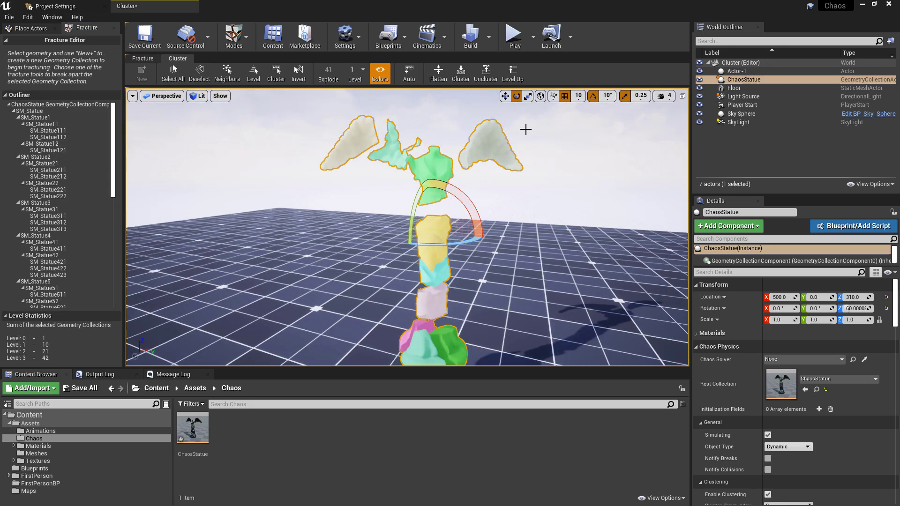
alt+drag(421, 154, 365, 166)
scroll(441, 196, up, 3)
alt+drag(416, 263, 375, 248)
middle_drag(416, 263, 431, 335)
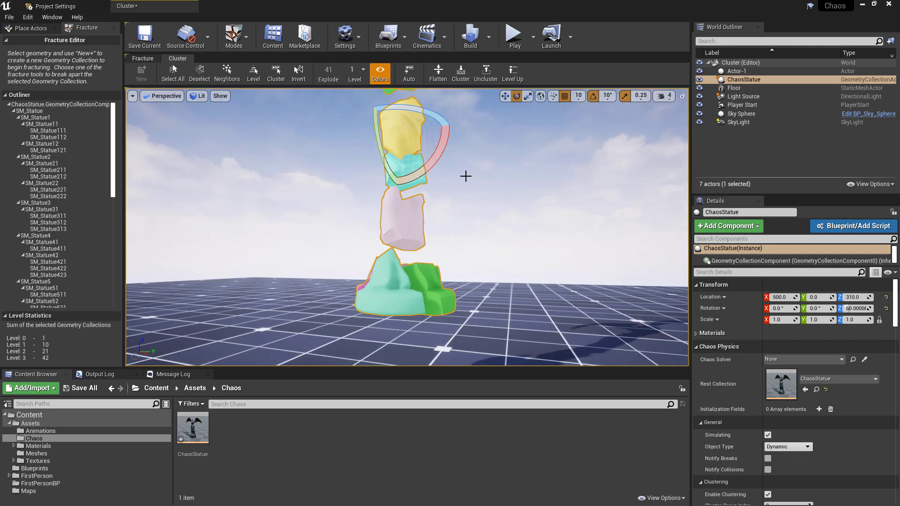
middle_drag(465, 176, 478, 114)
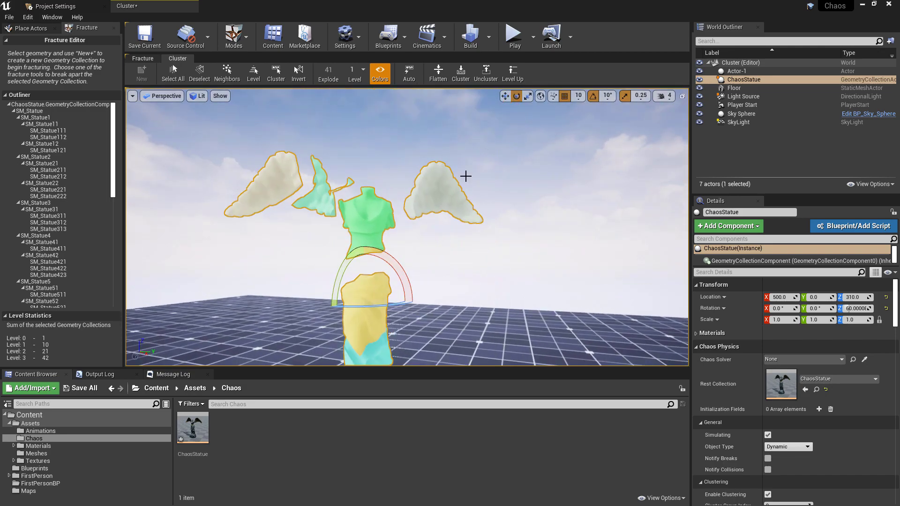
scroll(465, 176, down, 2)
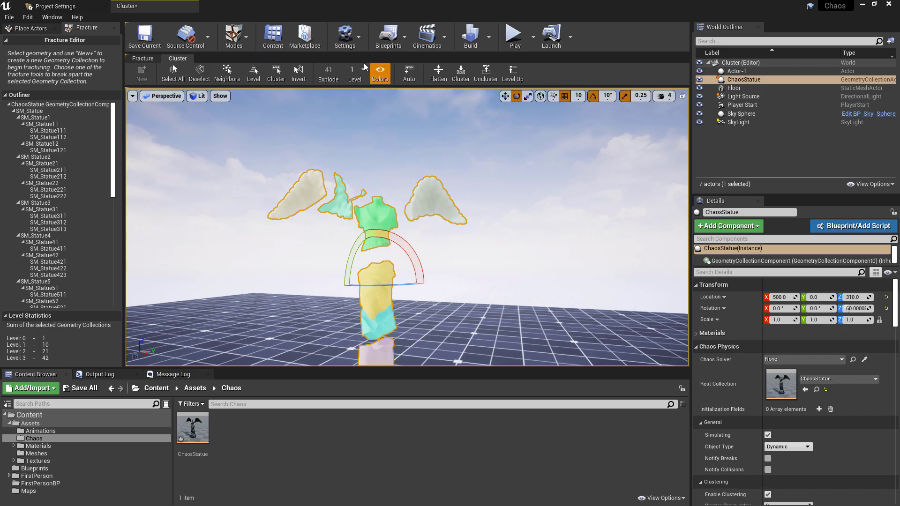
Step: Display Level 2 and then Level 3 of the geometry collection to compare how finely the pieces are divided
click(363, 70)
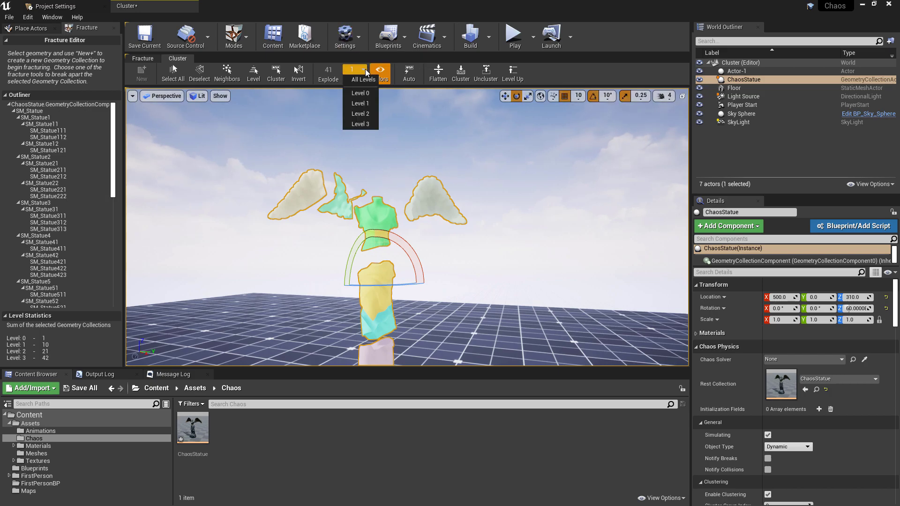
click(361, 113)
click(363, 69)
click(357, 128)
scroll(425, 220, down, 4)
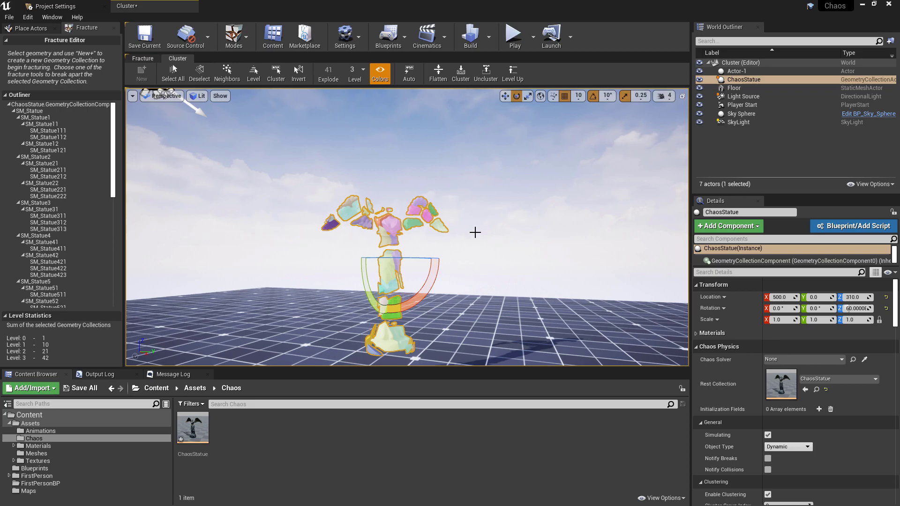
alt+drag(459, 221, 459, 147)
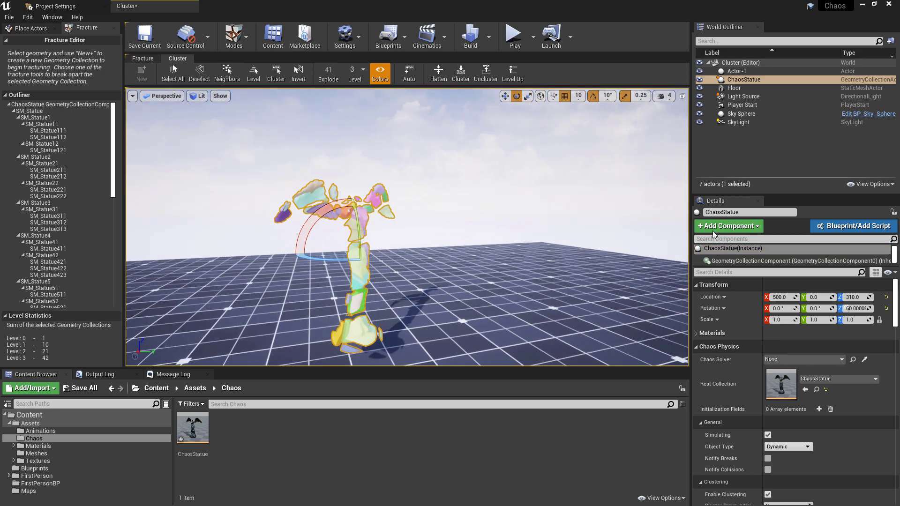
Step: Review the Clustering settings, then play the level several times to test how the clustered statue breaks, ending each run
scroll(760, 361, down, 4)
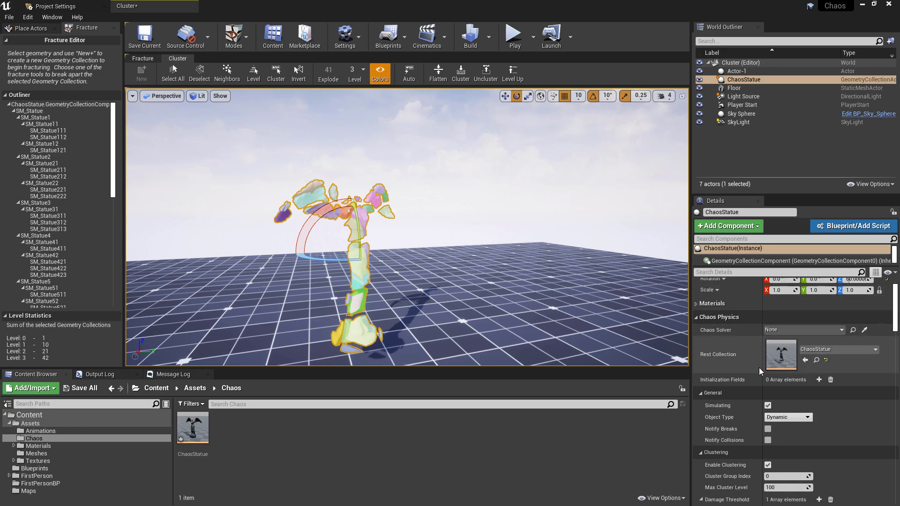
scroll(783, 377, down, 2)
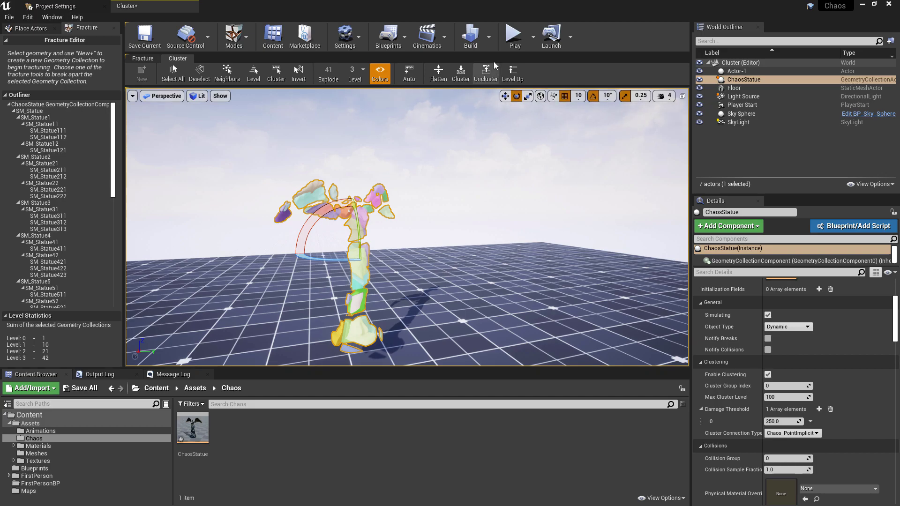
click(509, 46)
click(490, 209)
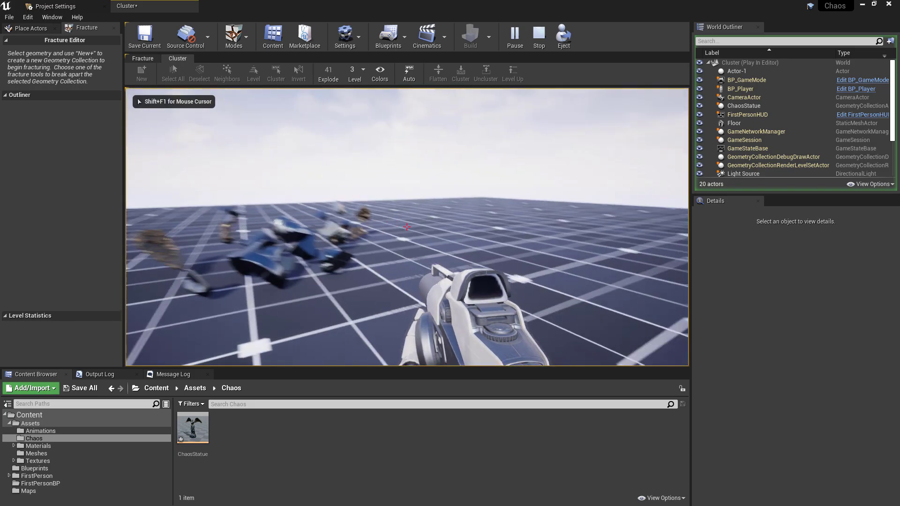
key(w)
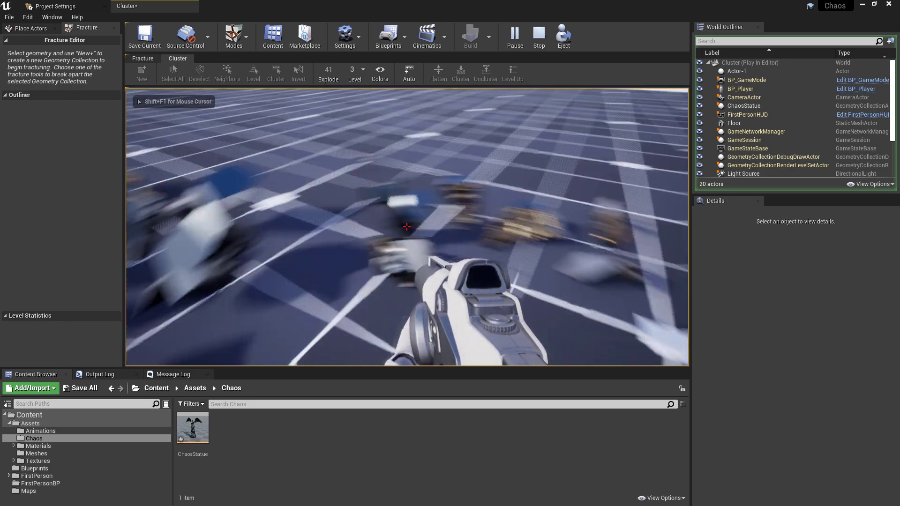
key(Escape)
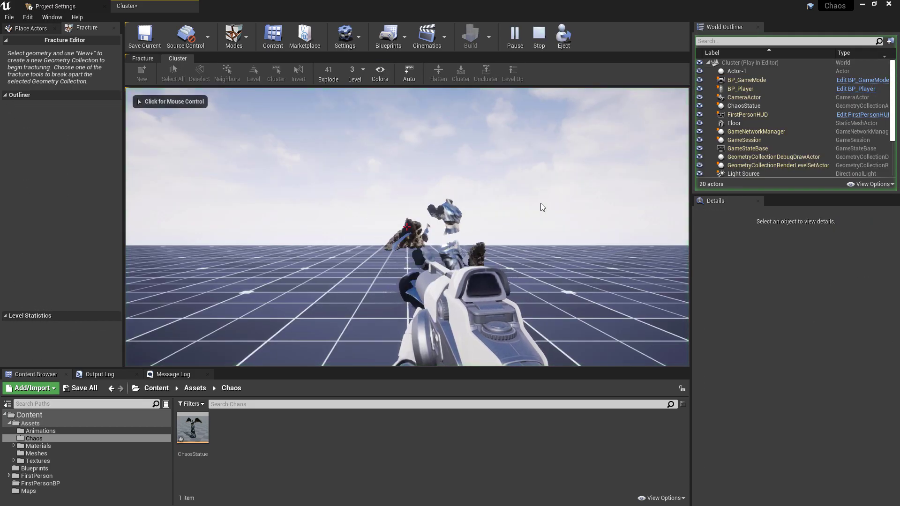
click(541, 203)
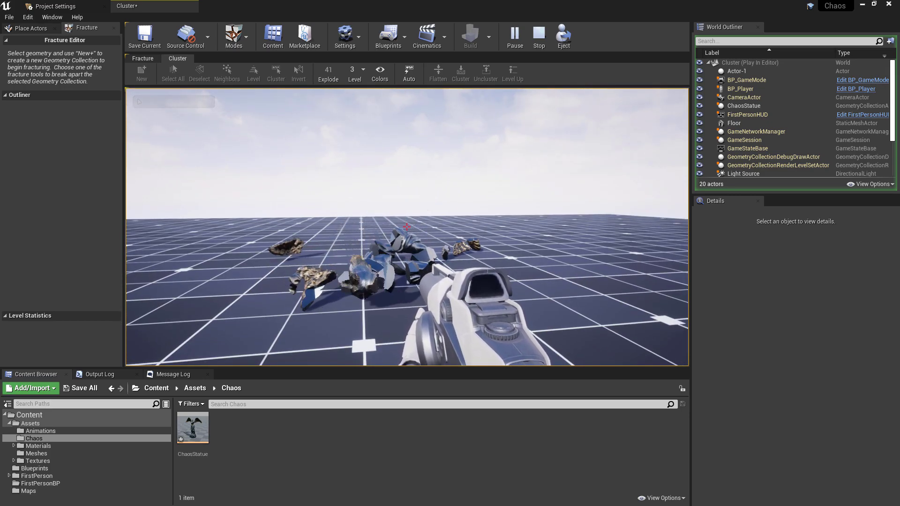
key(Escape)
scroll(429, 192, down, 5)
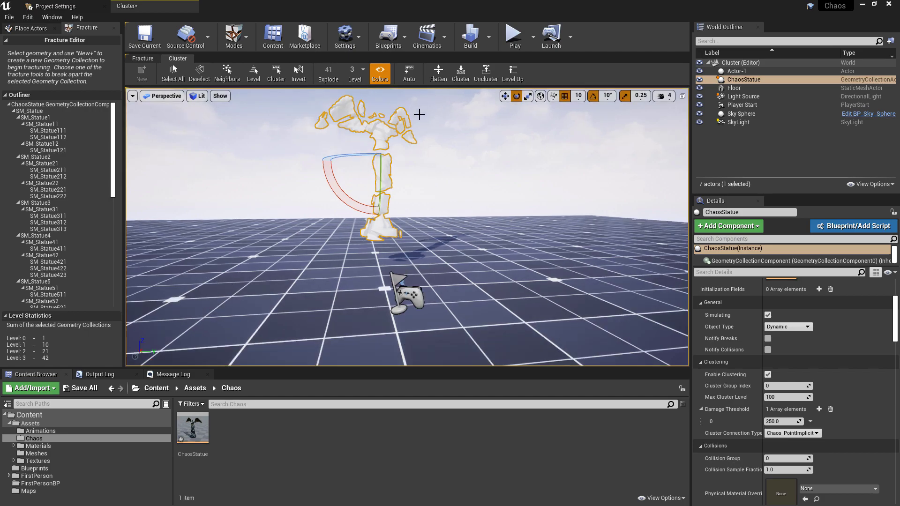
click(518, 44)
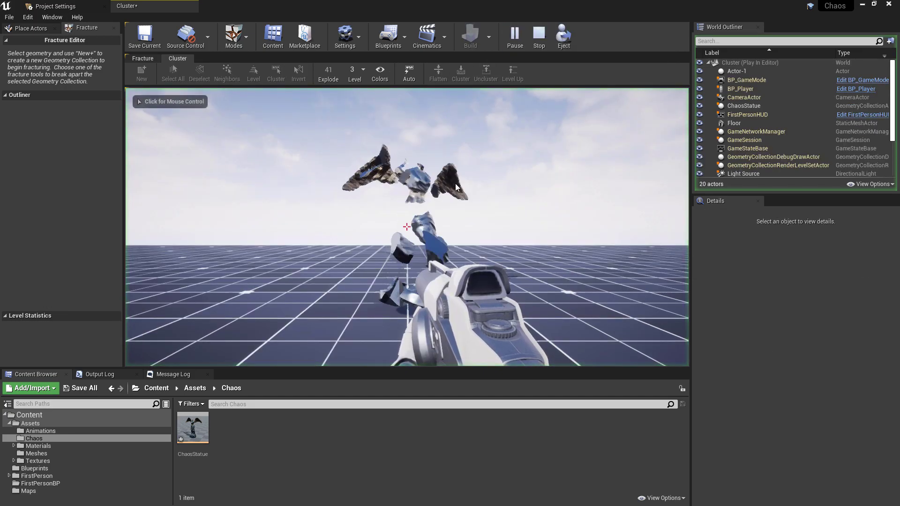
click(535, 39)
Step: Add three elements to ChaosStatue's Damage Threshold array and set its Max Cluster Level to 3
scroll(778, 377, up, 1)
scroll(787, 397, down, 1)
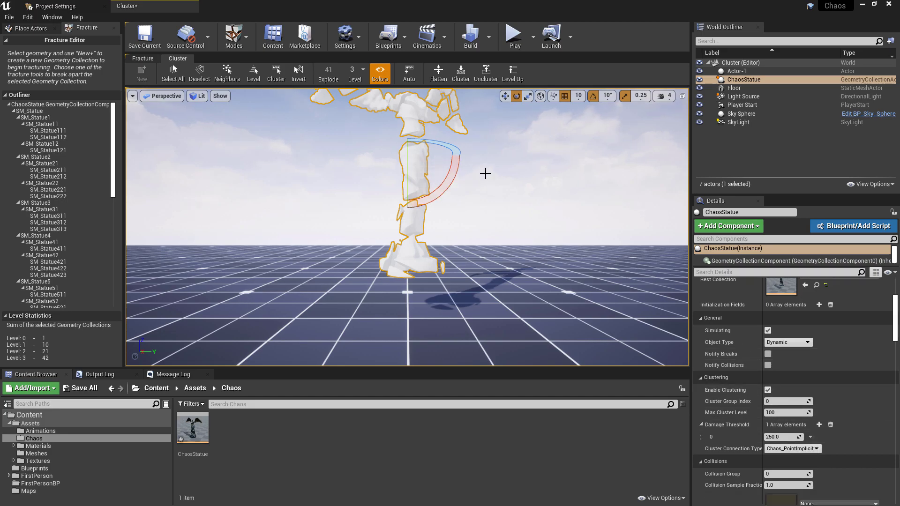
scroll(484, 169, down, 3)
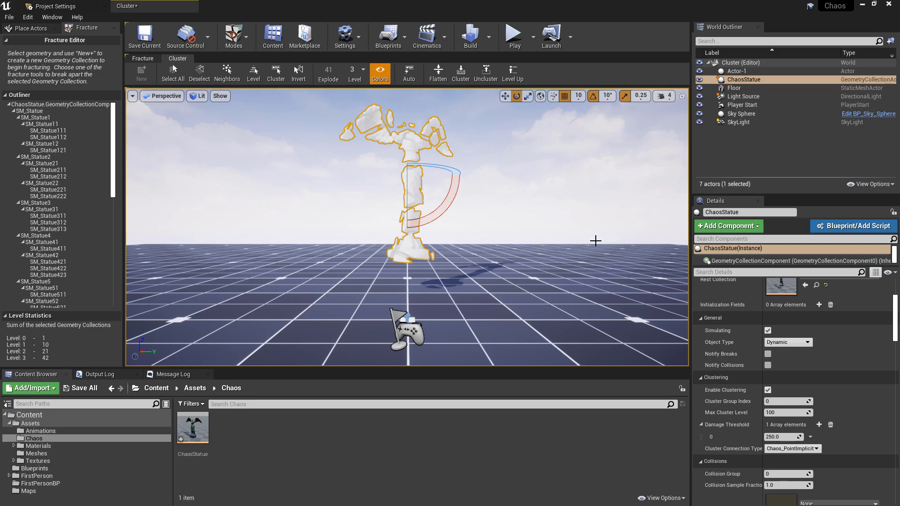
click(818, 425)
click(819, 425)
click(819, 425)
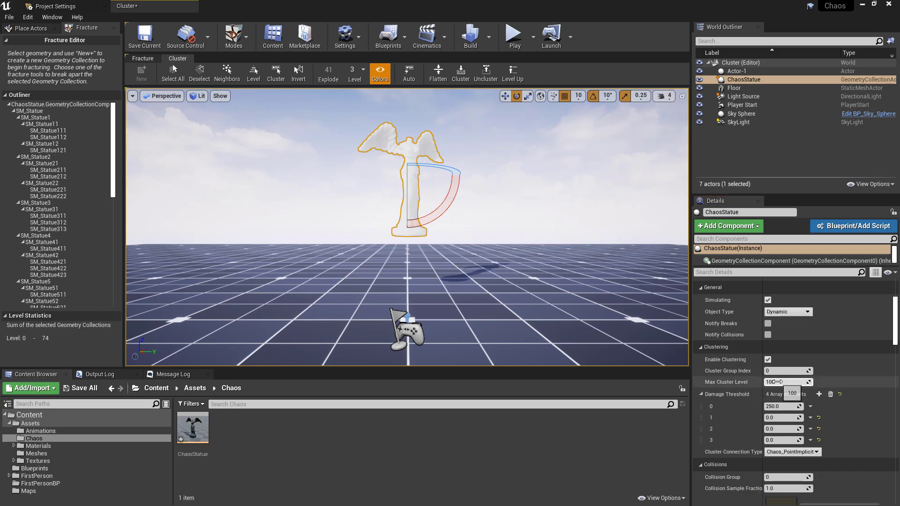
click(776, 382)
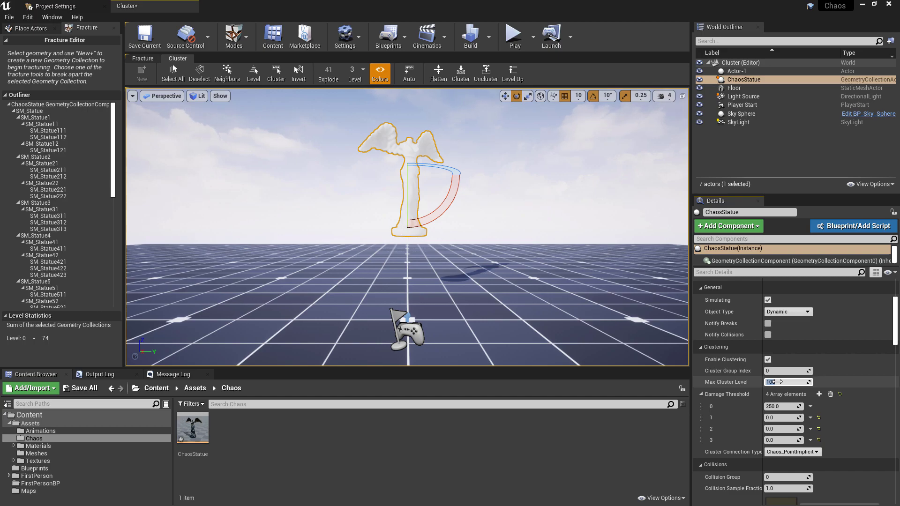
text(3)
key(Tab)
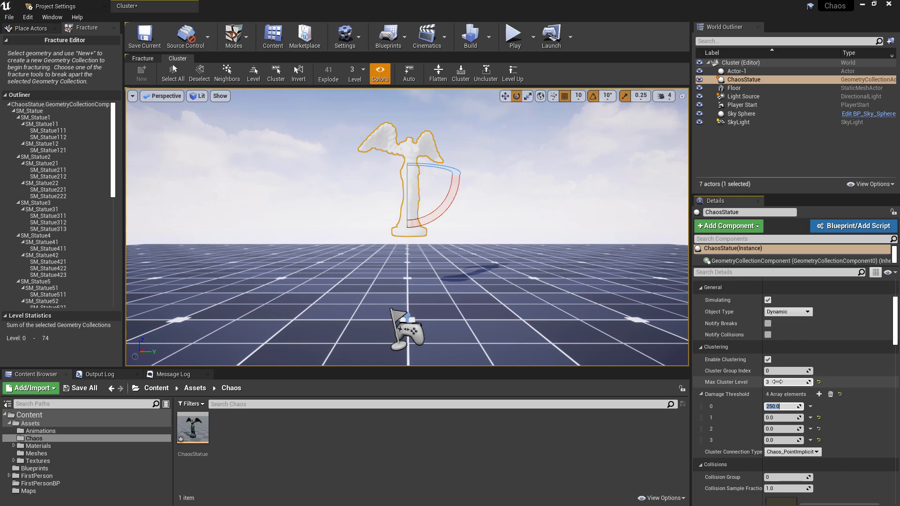
Step: Set Damage Threshold elements 0 to 3 to 5000, 2500, 1250 and 725
text(5)
key(Tab)
text(2500)
key(Tab)
key(Tab)
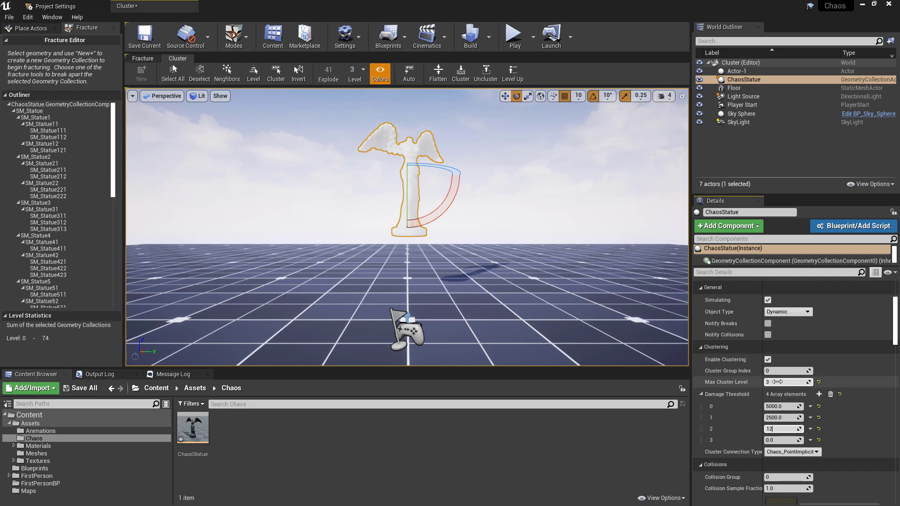
key(Tab)
text(725)
key(Tab)
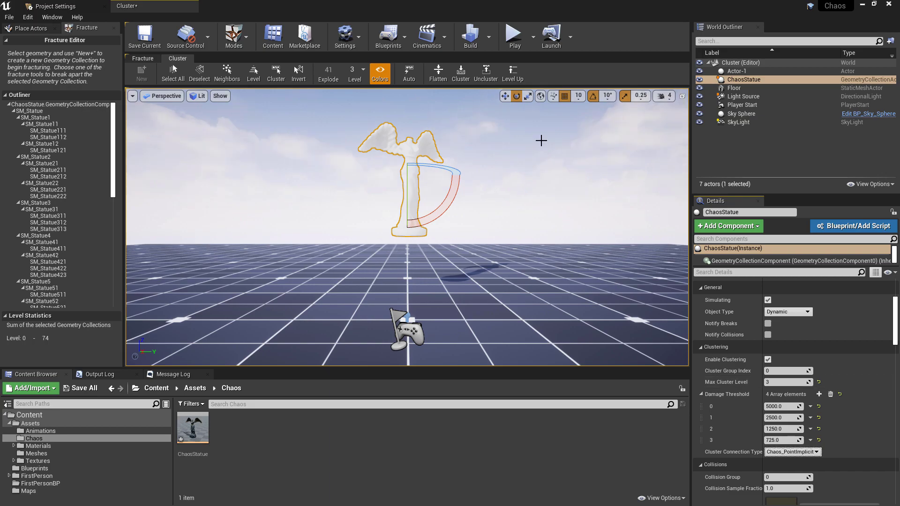
Step: Play the level, walk up to the fallen statue to check whether it breaks, and end the run
click(514, 36)
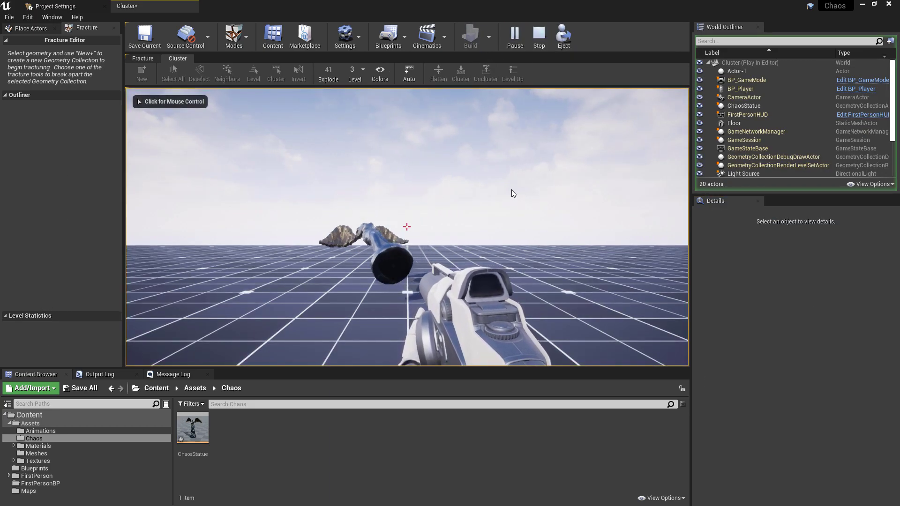
click(445, 217)
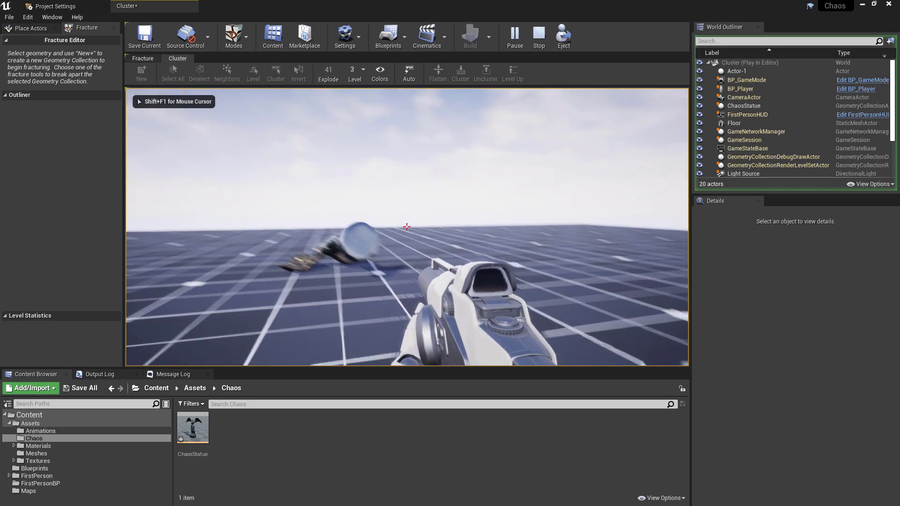
key(w)
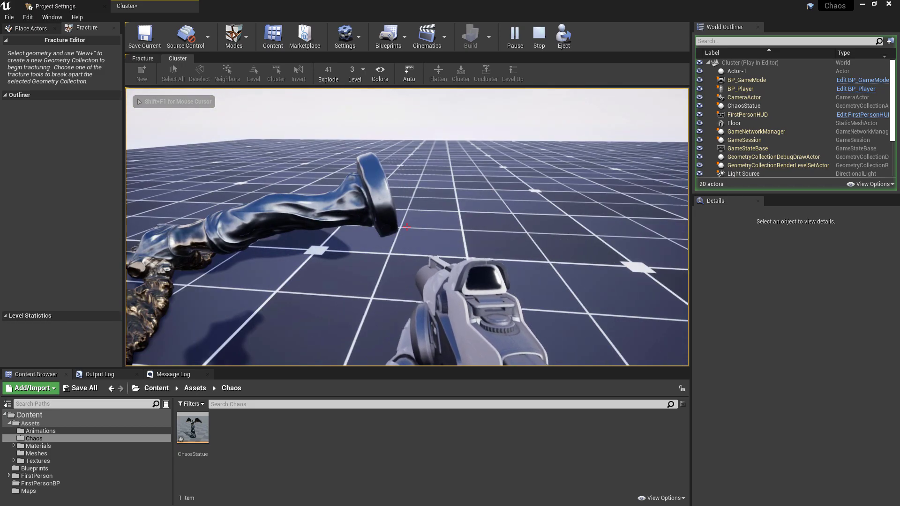
key(Escape)
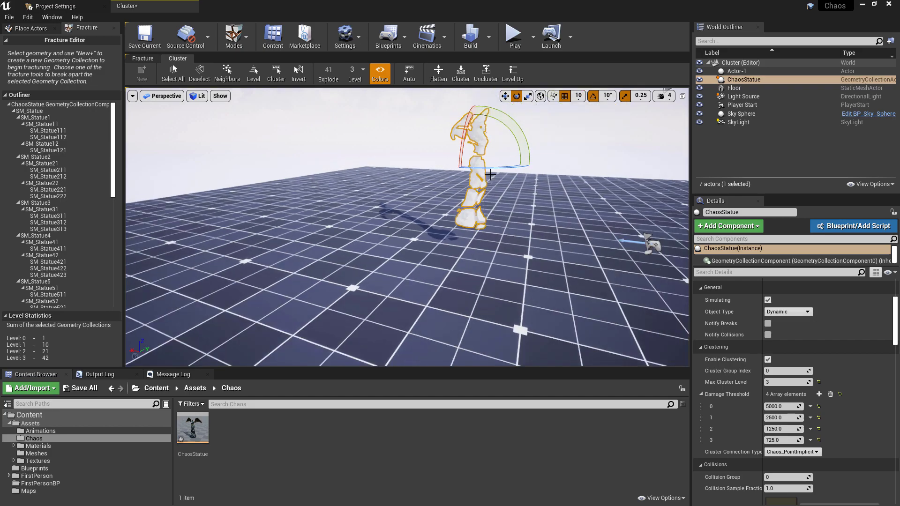
Step: Raise ChaosStatue higher above the floor, then play the level to test the longer fall
click(481, 148)
key(w)
drag(475, 126, 475, 23)
click(515, 36)
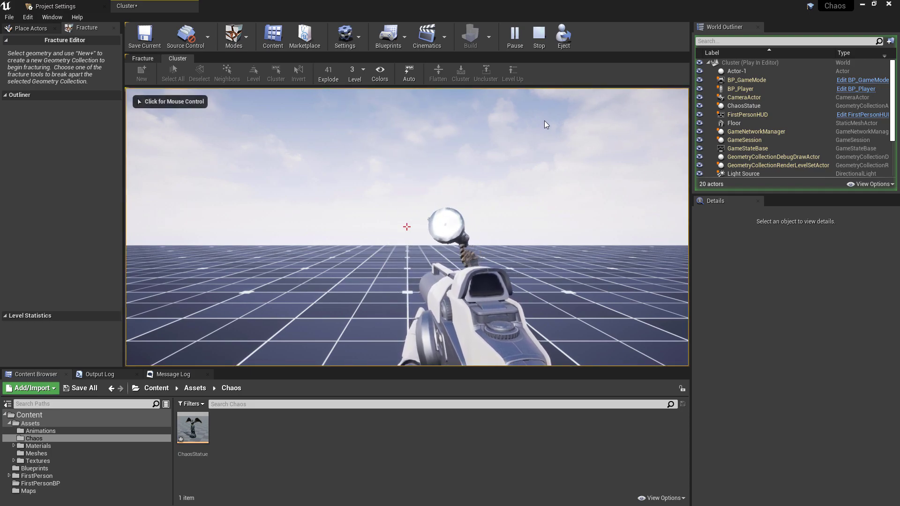
key(Escape)
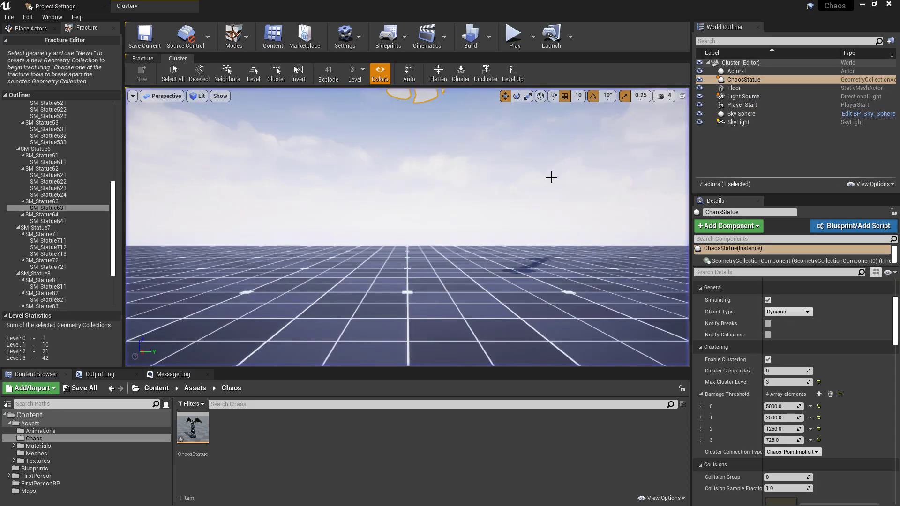
Step: Set ChaosStatue's Damage Threshold element 0 to 3000 and play the level twice to test the breakage
click(793, 407)
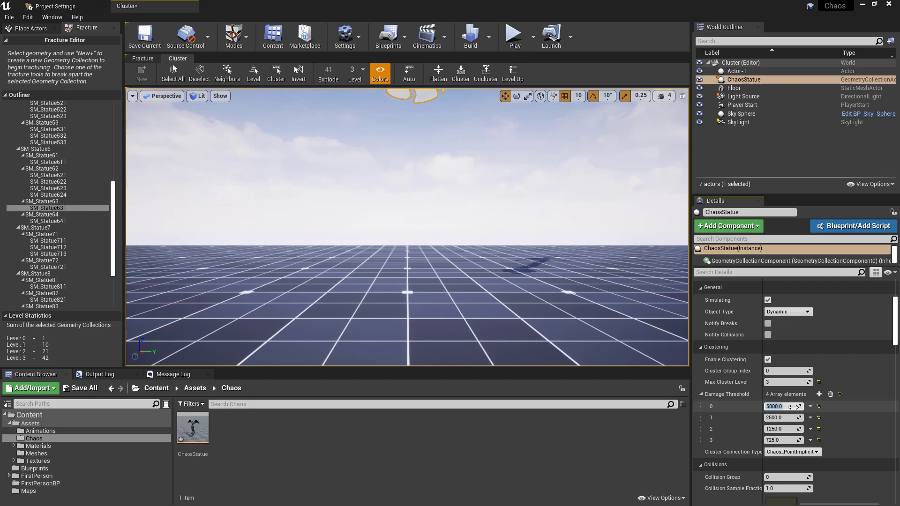
click(514, 36)
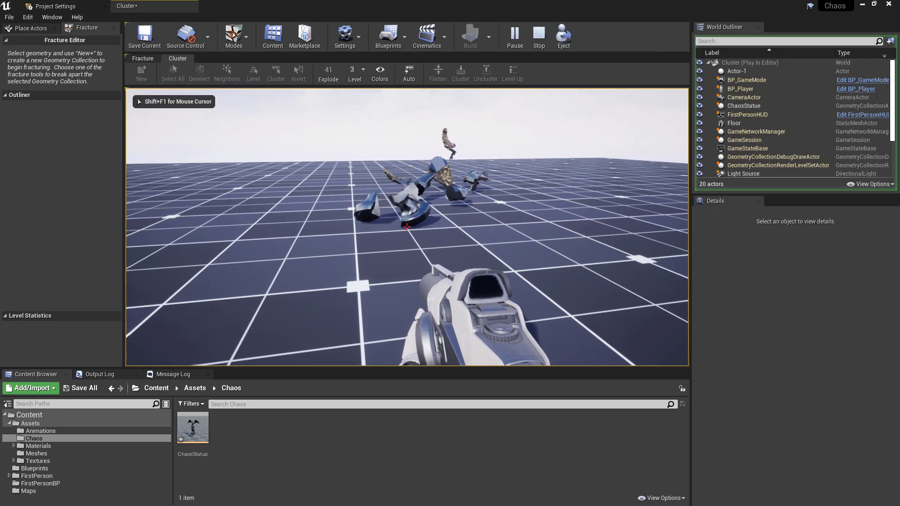
key(Escape)
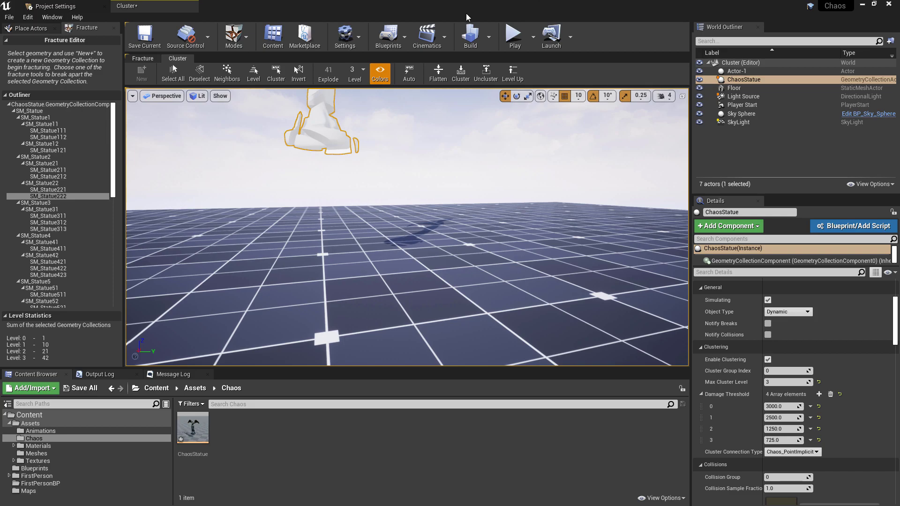
click(506, 31)
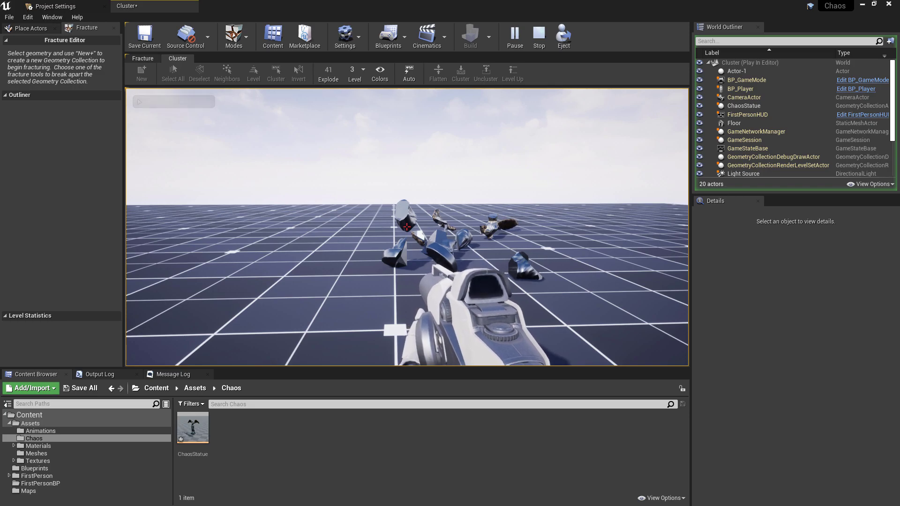
key(Escape)
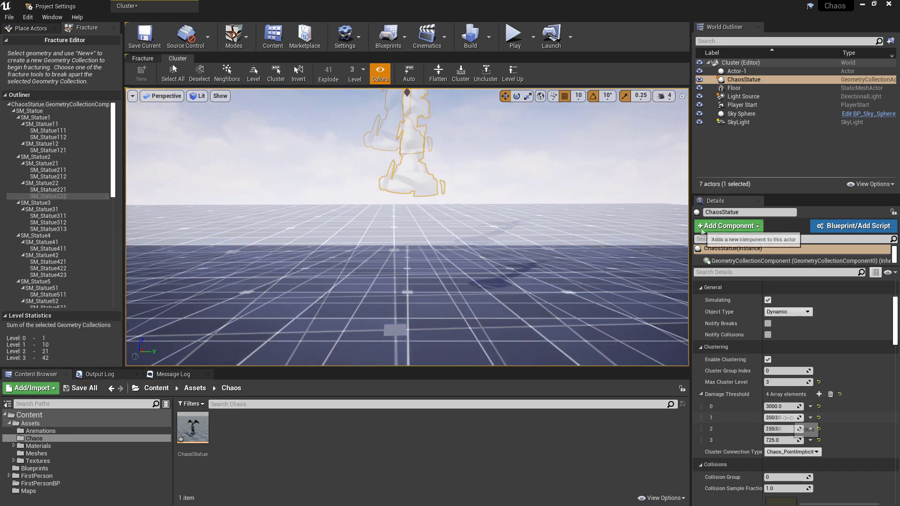
Step: Set Damage Threshold elements 1, 2 and 3 to 250, 150 and 50, play-testing how the statue breaks
click(513, 39)
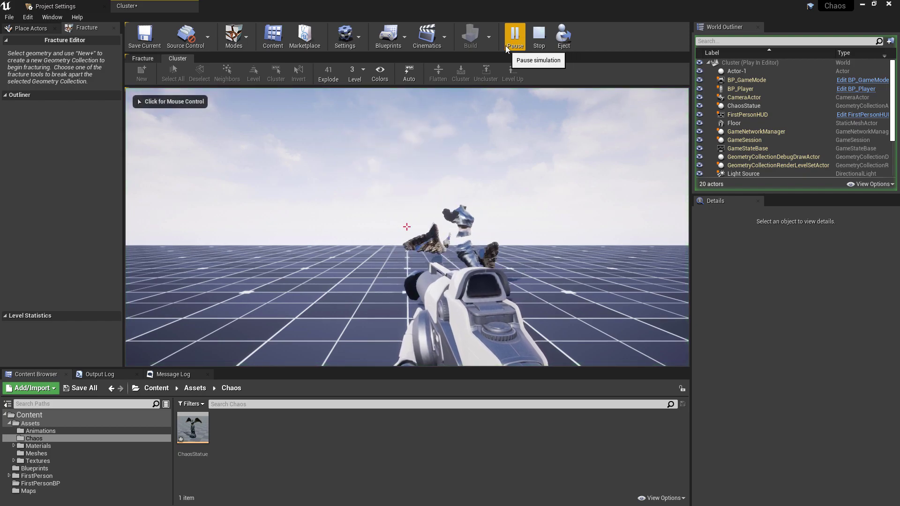
key(Escape)
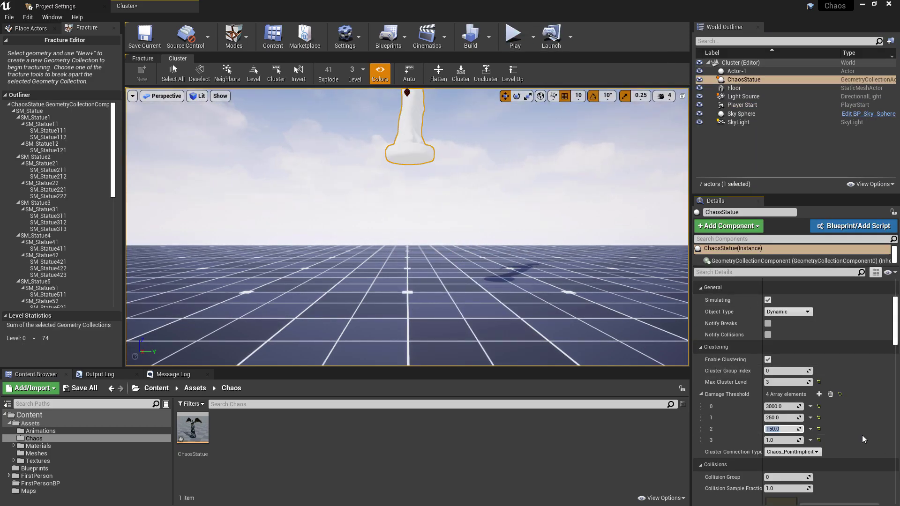
click(781, 440)
text(50)
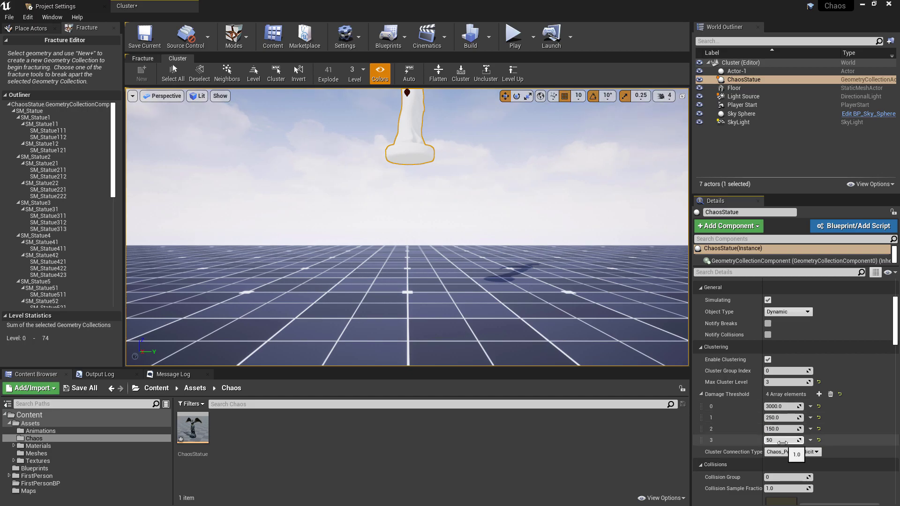
scroll(532, 167, down, 4)
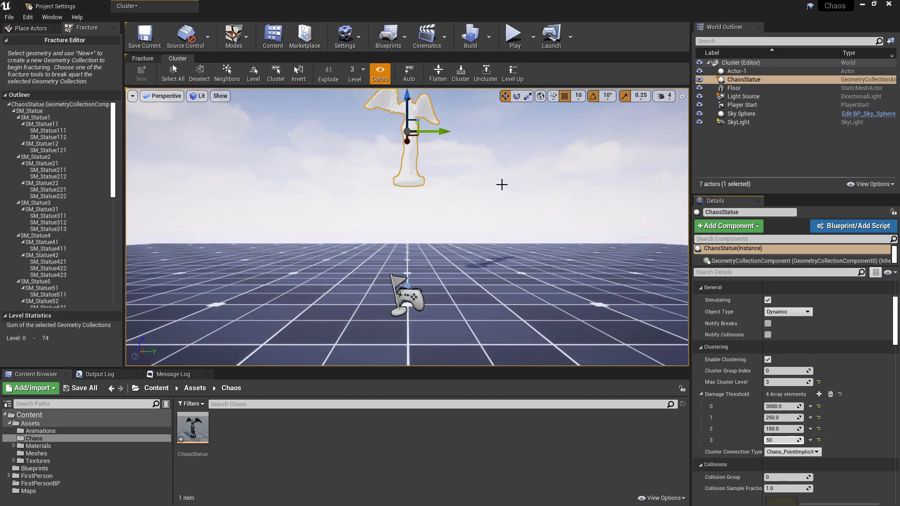
middle_drag(502, 184, 505, 140)
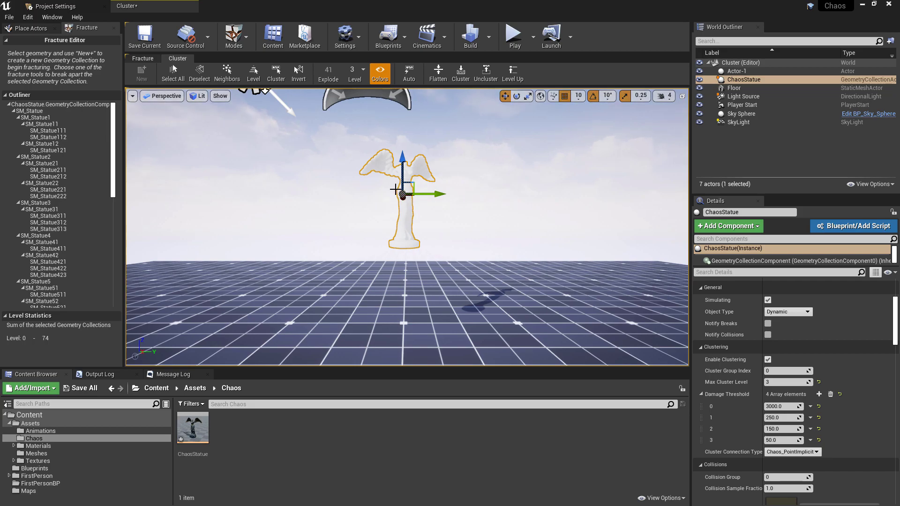
click(513, 36)
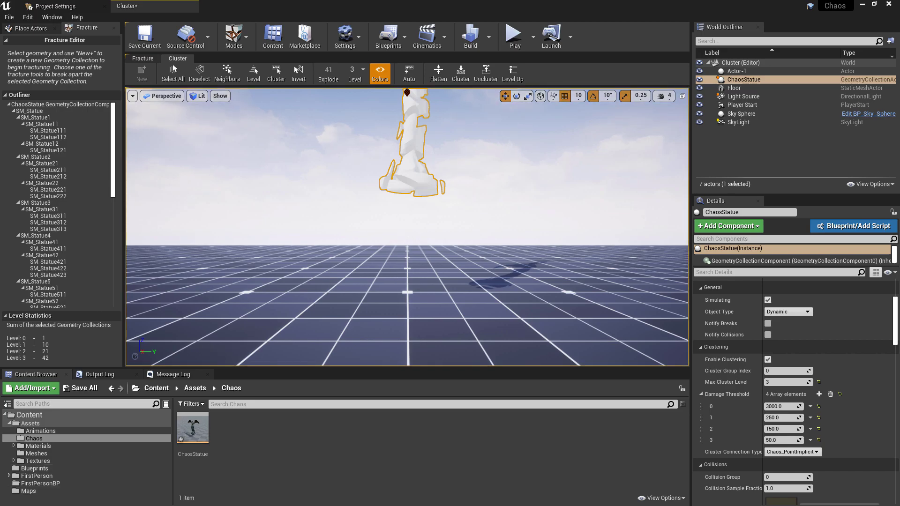
Step: Open the ChaosStatue asset, set its collision Implicit Type to Level Set, and return to the level
double_click(196, 433)
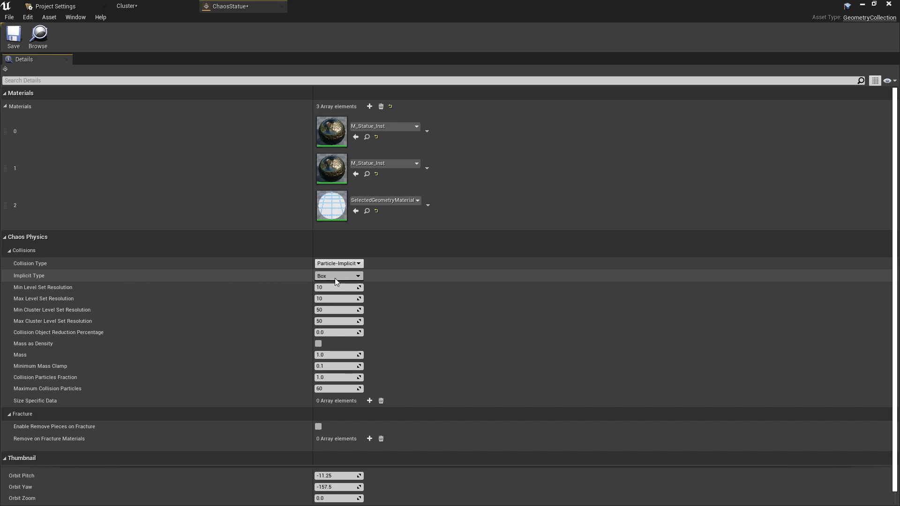
click(339, 302)
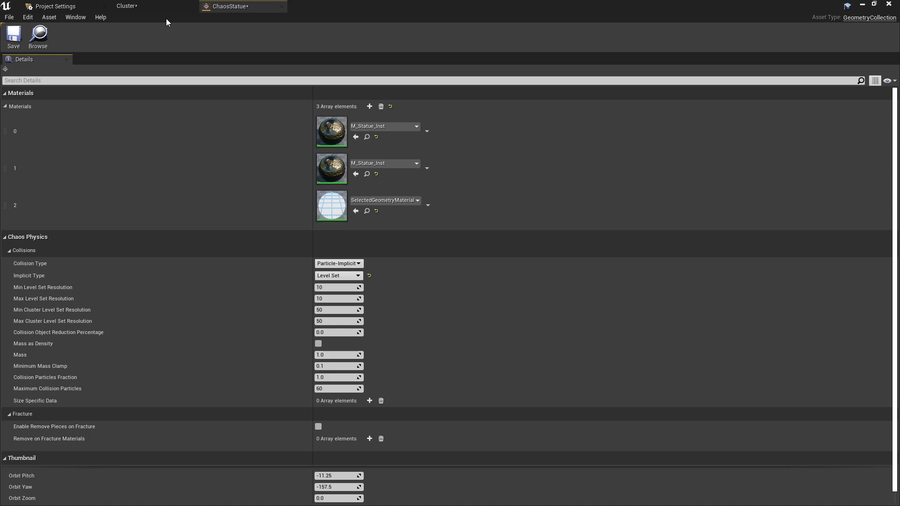
click(160, 6)
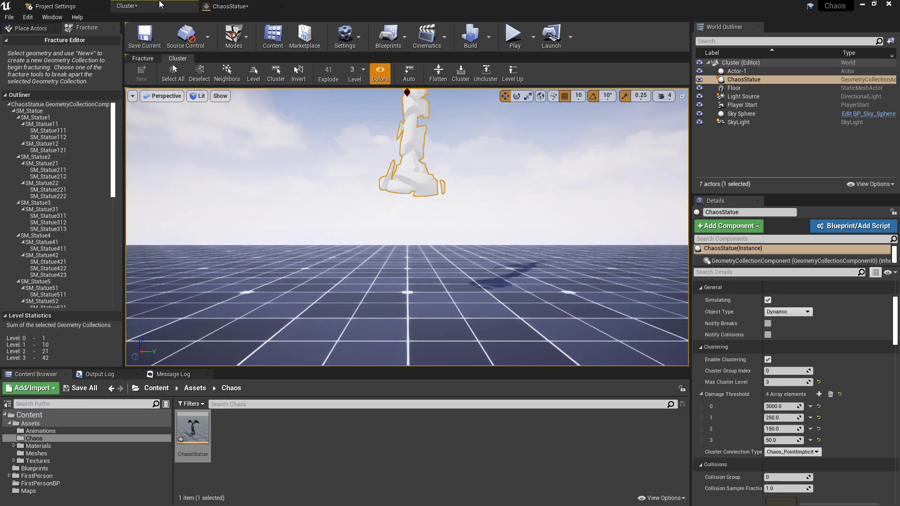
Step: Switch the ChaosStatue asset's Implicit Type back to Box and play the level to compare the collisions
click(281, 5)
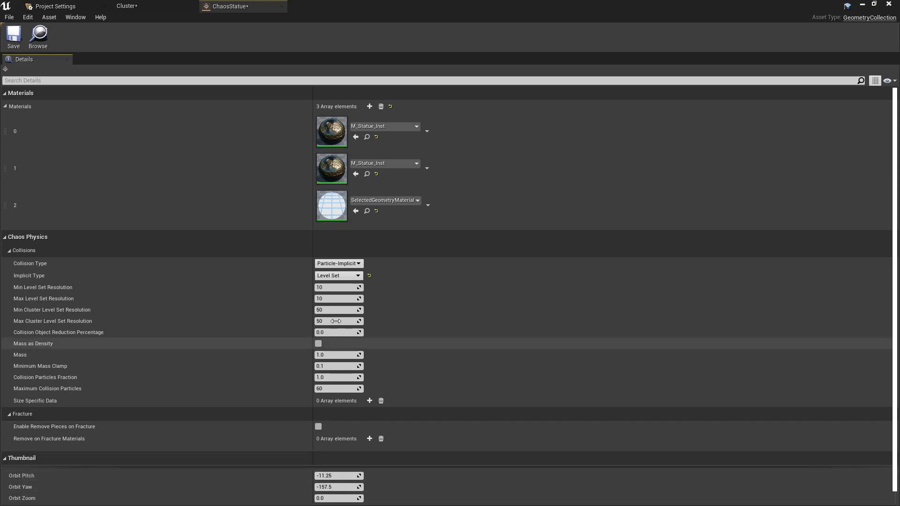
click(336, 276)
click(331, 290)
click(155, 6)
click(512, 40)
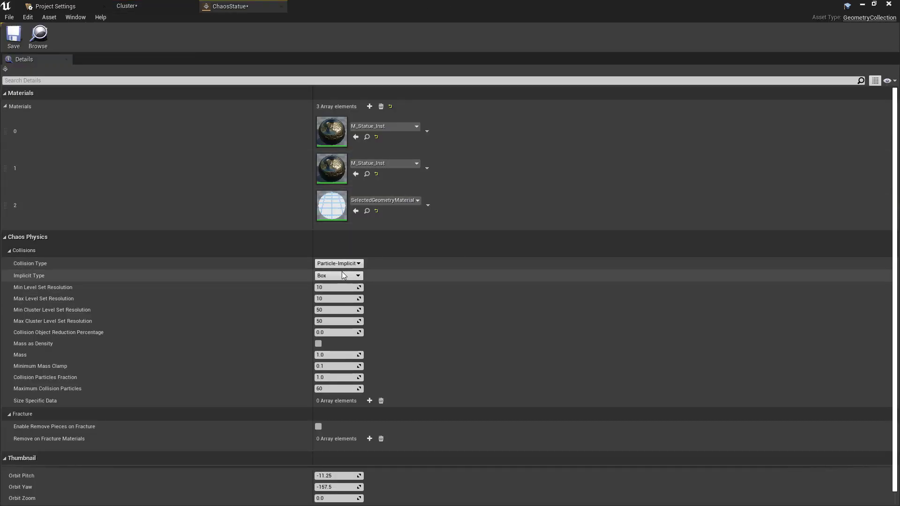
Step: Set the ChaosStatue asset's Implicit Type to Level Set and play the level to test the collisions
click(348, 276)
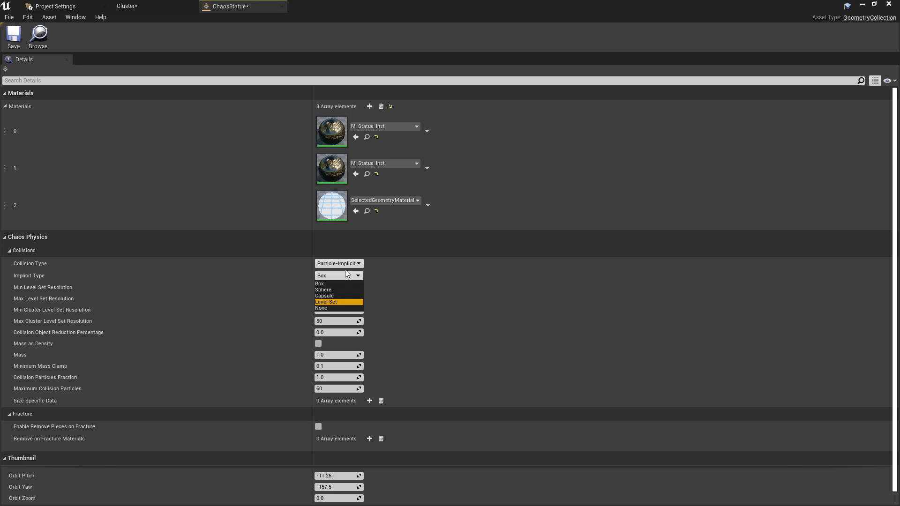
click(347, 303)
click(141, 6)
click(515, 38)
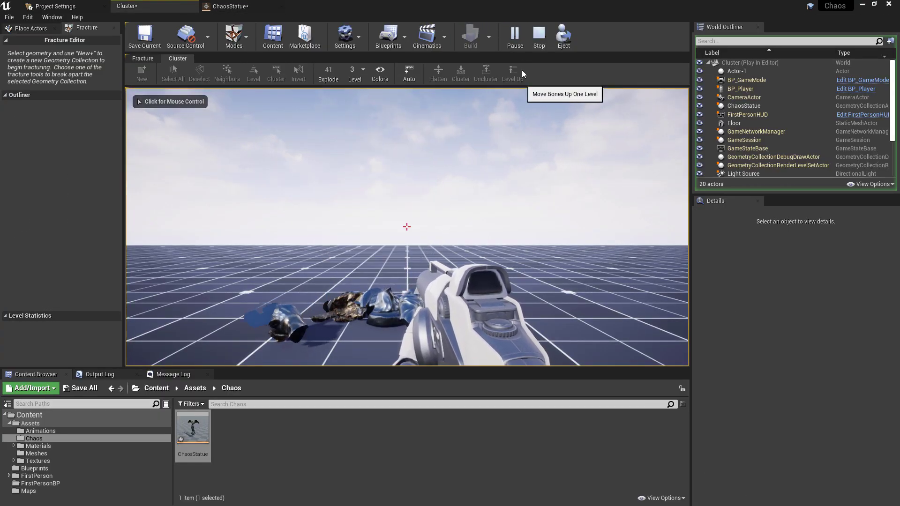
click(540, 36)
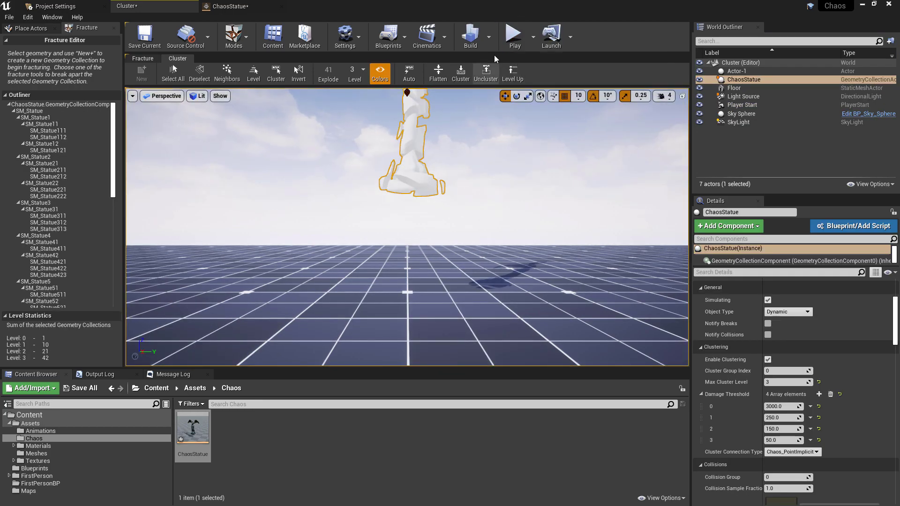
Step: Play the level again and inspect how the broken statue pieces settle on the floor, ending each run
click(513, 45)
key(Escape)
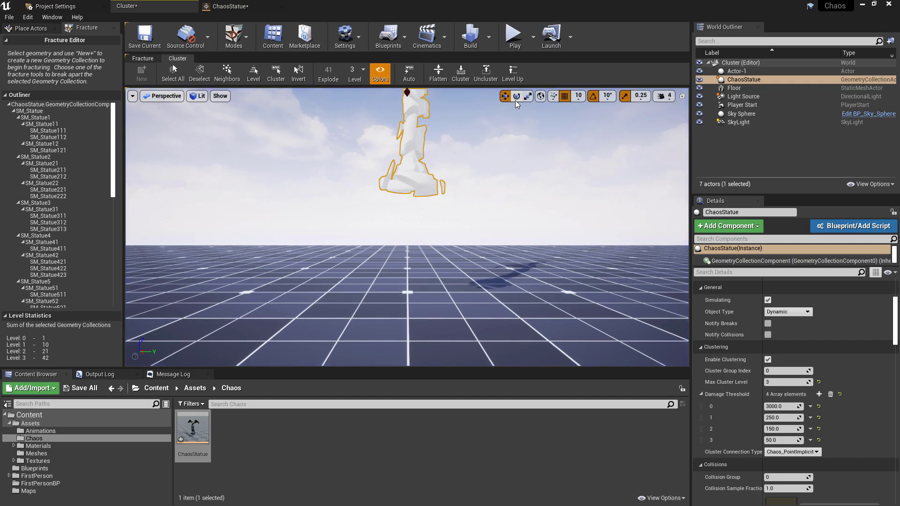
click(516, 44)
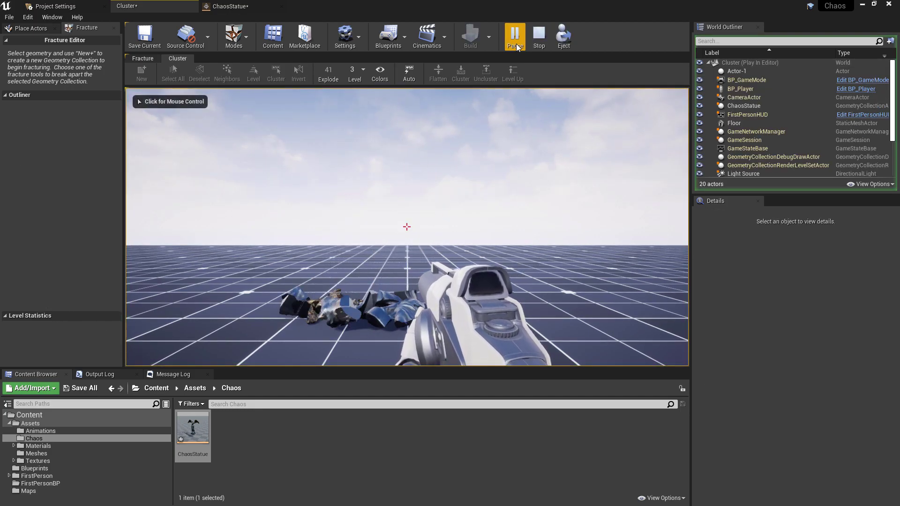
click(417, 154)
click(406, 227)
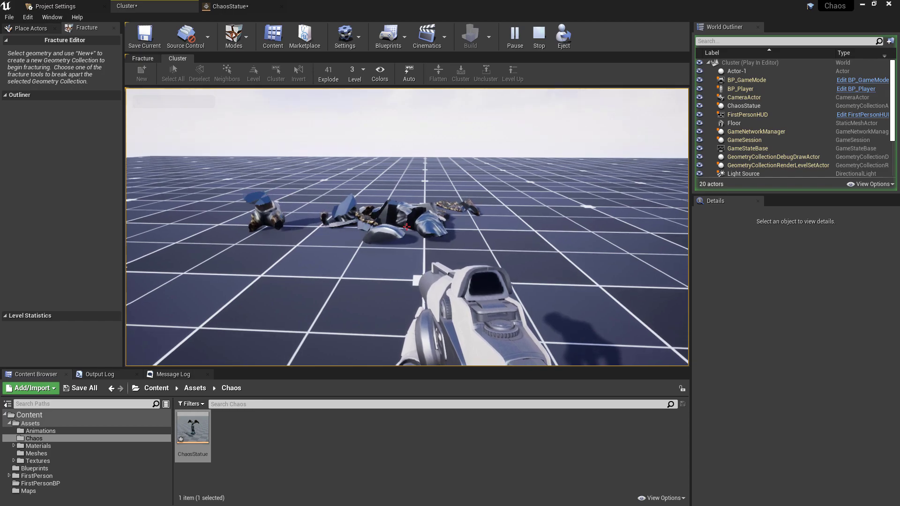
key(Escape)
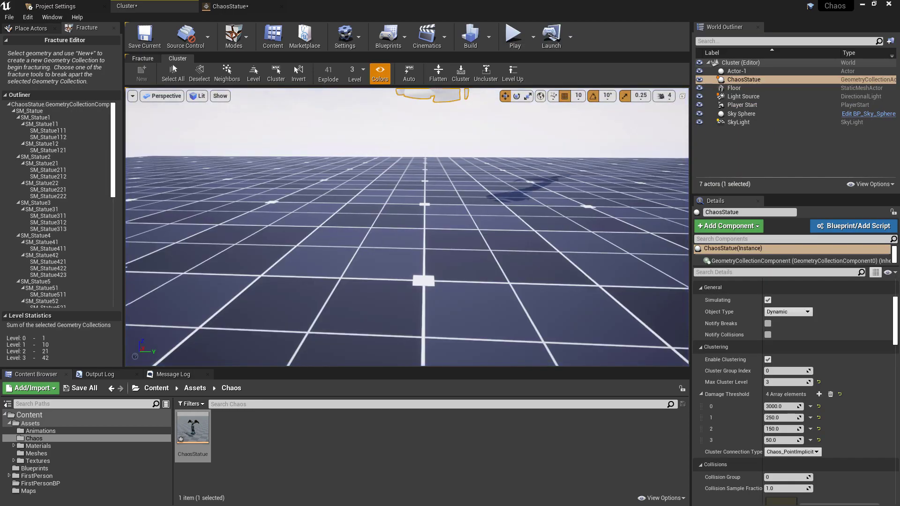
Step: Enable Mass as Density with a Mass of 1000 on the ChaosStatue asset, and play the level to test it
click(232, 6)
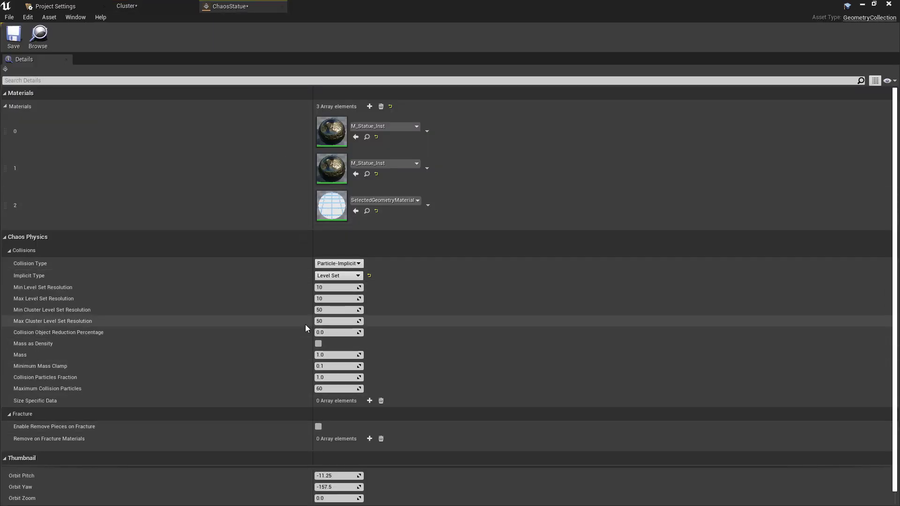
click(321, 345)
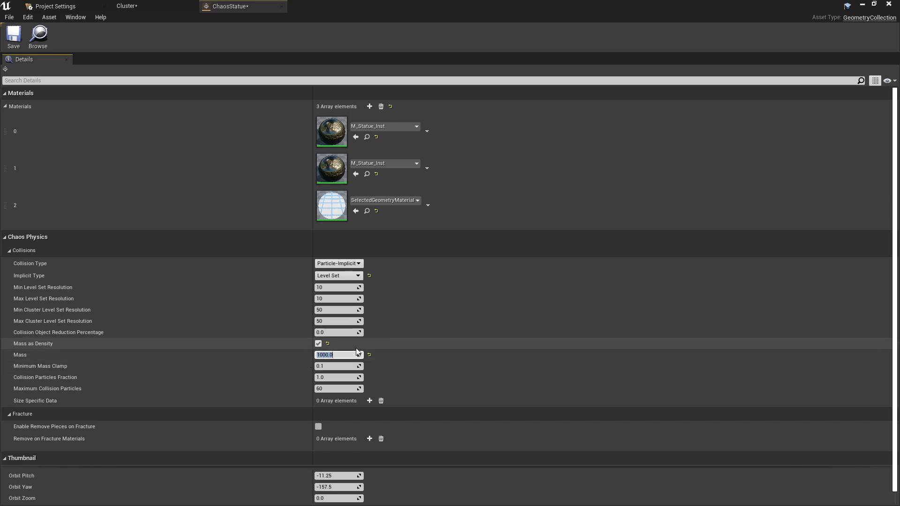
click(160, 5)
click(520, 41)
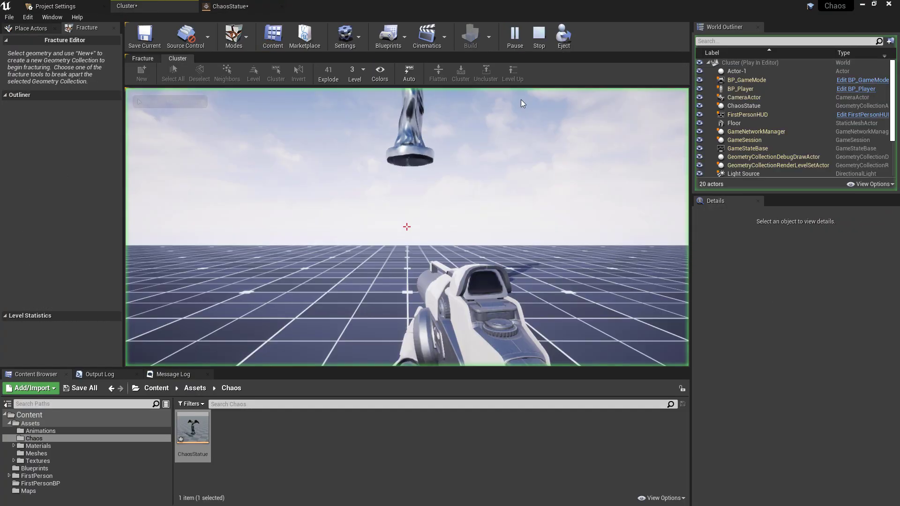
click(515, 174)
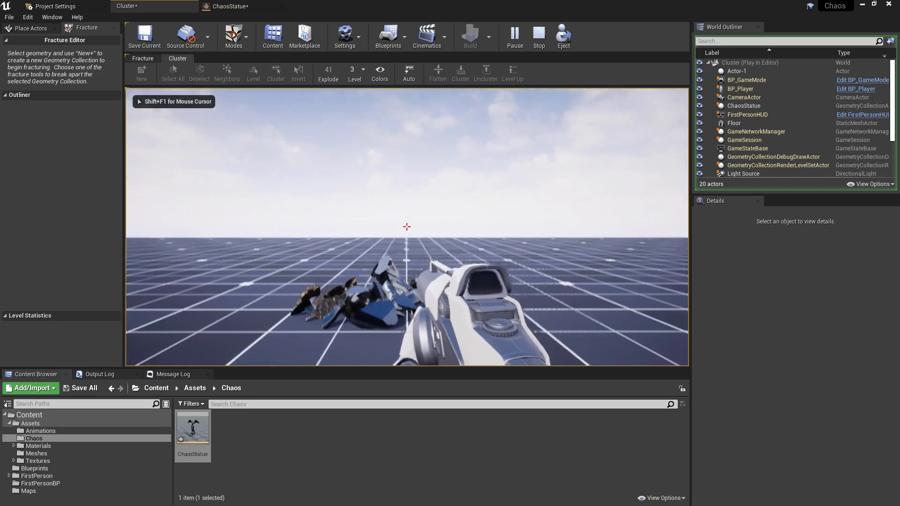
key(Escape)
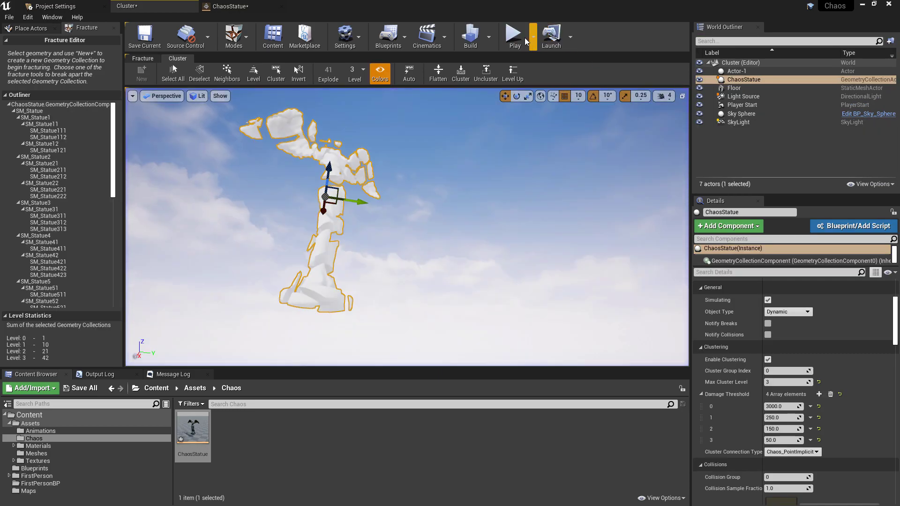
key(alt+p)
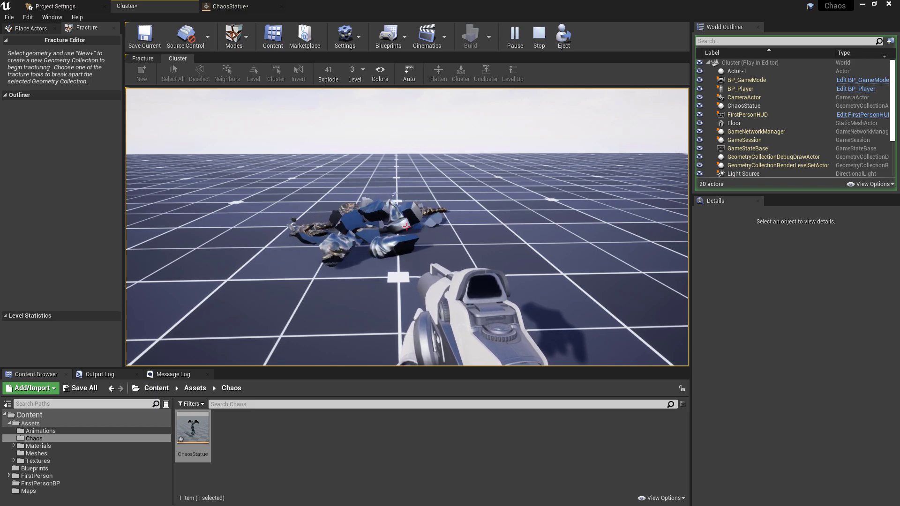
Step: End the play test, lower the ChaosStatue actor close to the floor, and briefly play the level to test it
key(Escape)
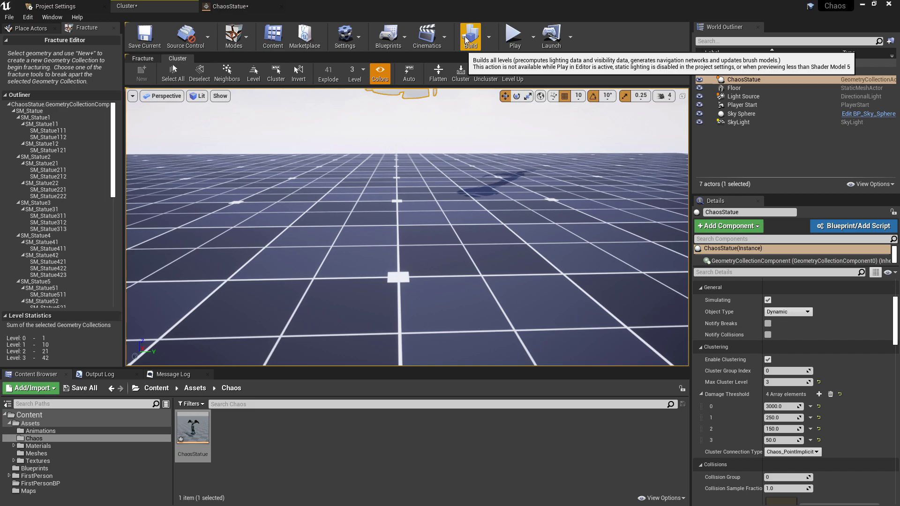
click(252, 5)
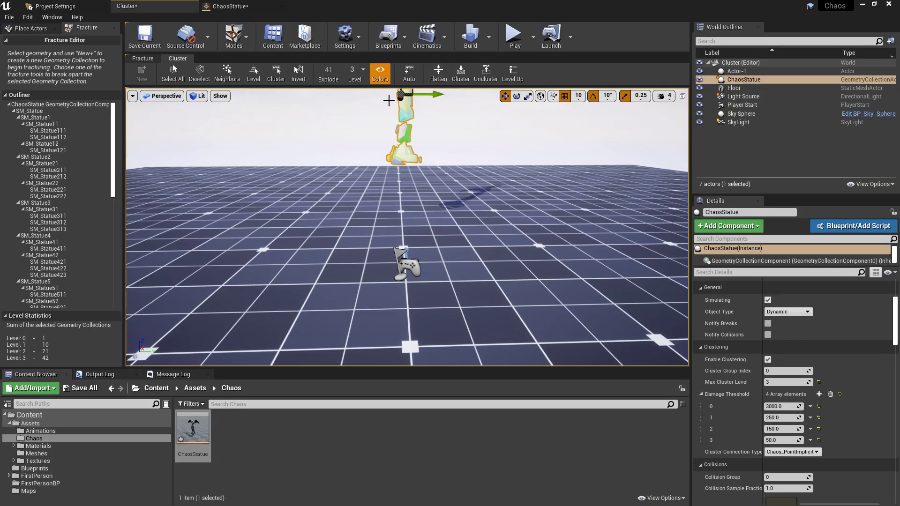
middle_drag(420, 132, 418, 100)
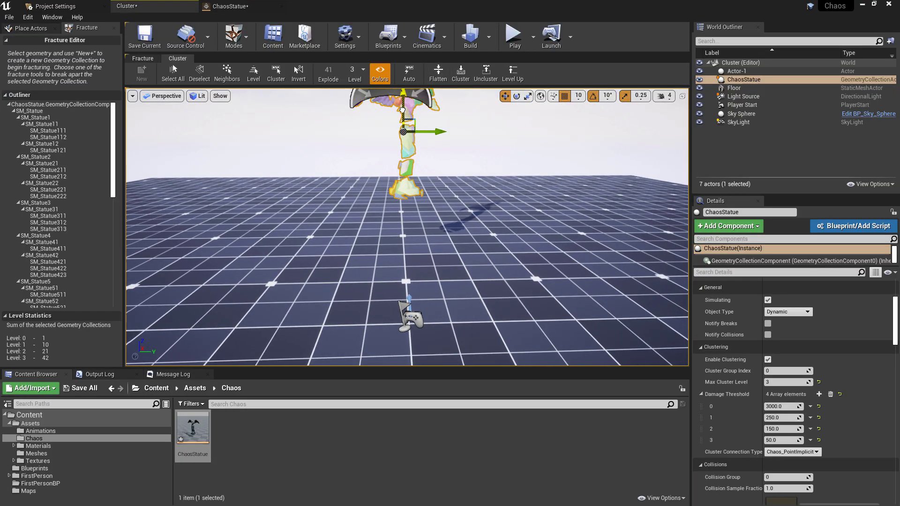
drag(402, 109, 402, 170)
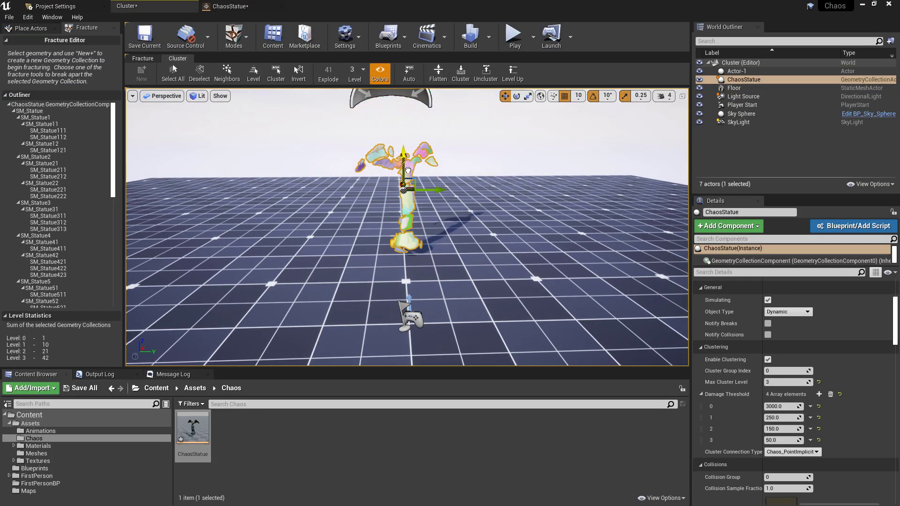
click(515, 37)
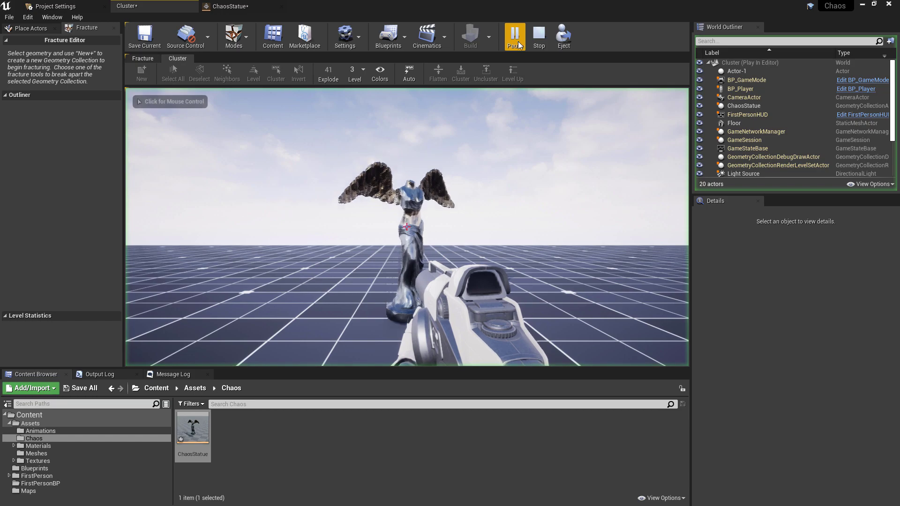
key(Escape)
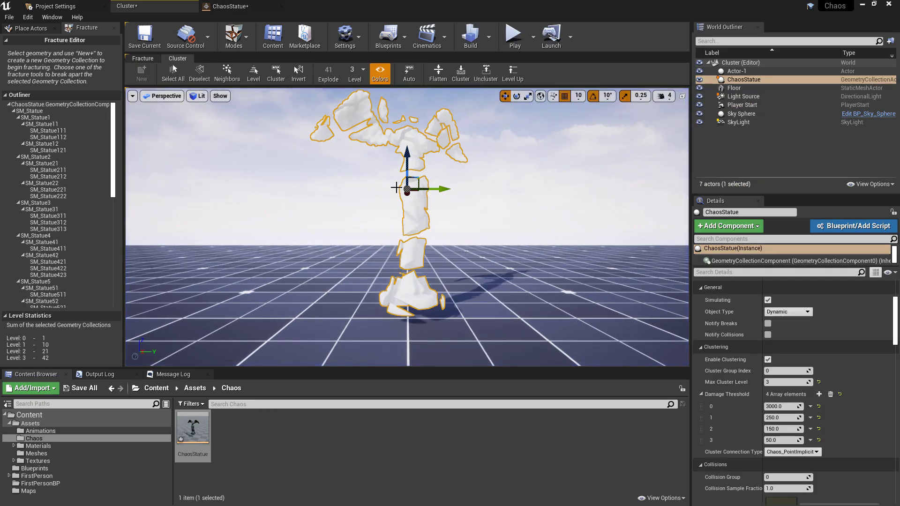
Step: Lower the ChaosStatue onto the floor with the Explode amount set to 0, and test its placement in a play run
click(420, 202)
key(End)
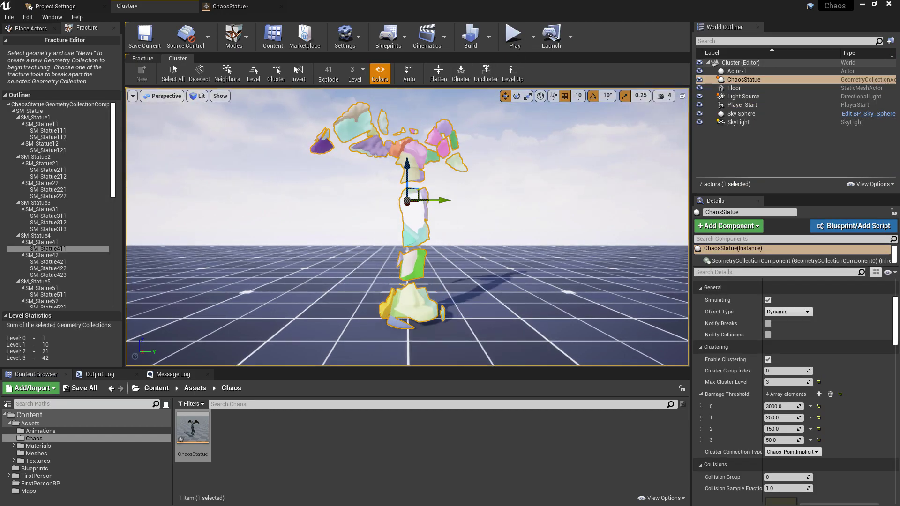
drag(329, 70, 309, 70)
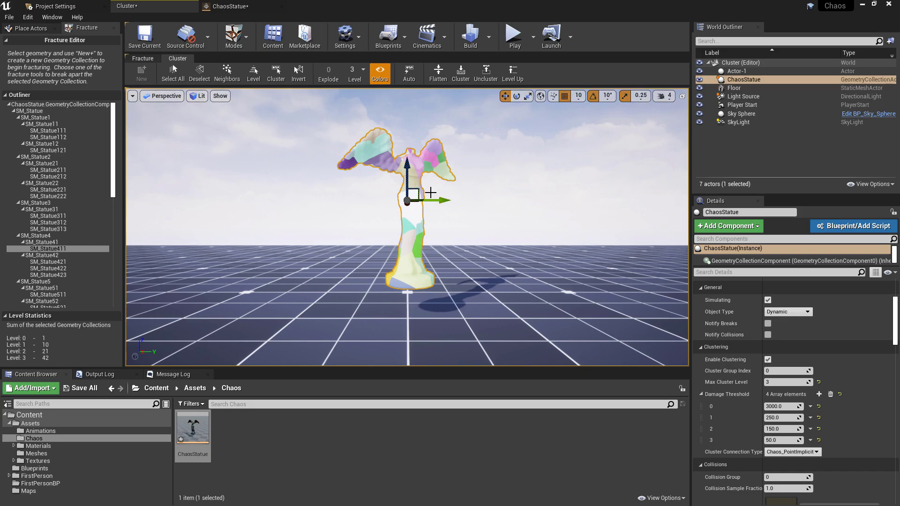
click(515, 37)
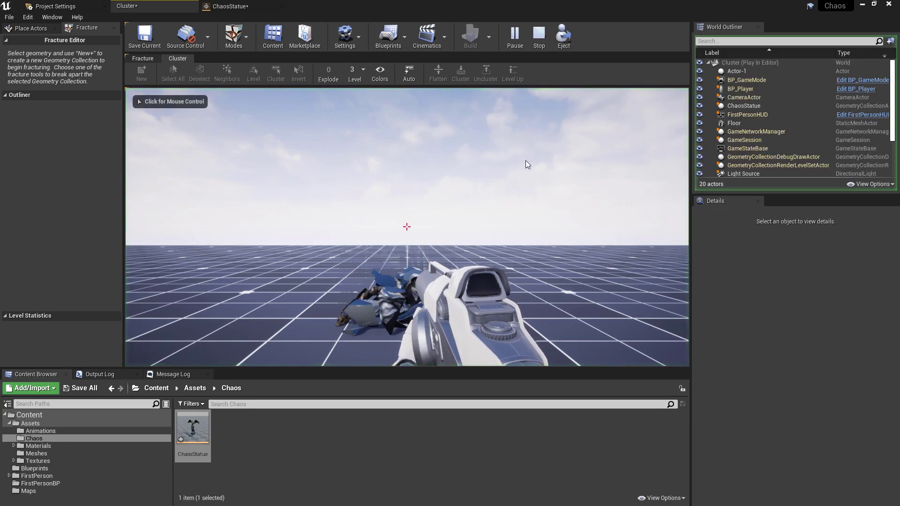
click(538, 37)
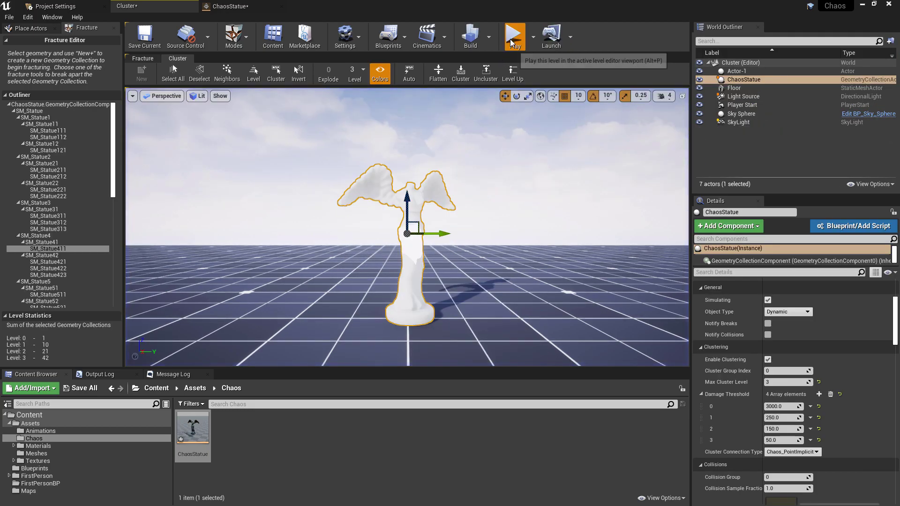
Step: Play the level twice to examine how the grounded statue collapses and its pieces settle, ending each run
click(511, 42)
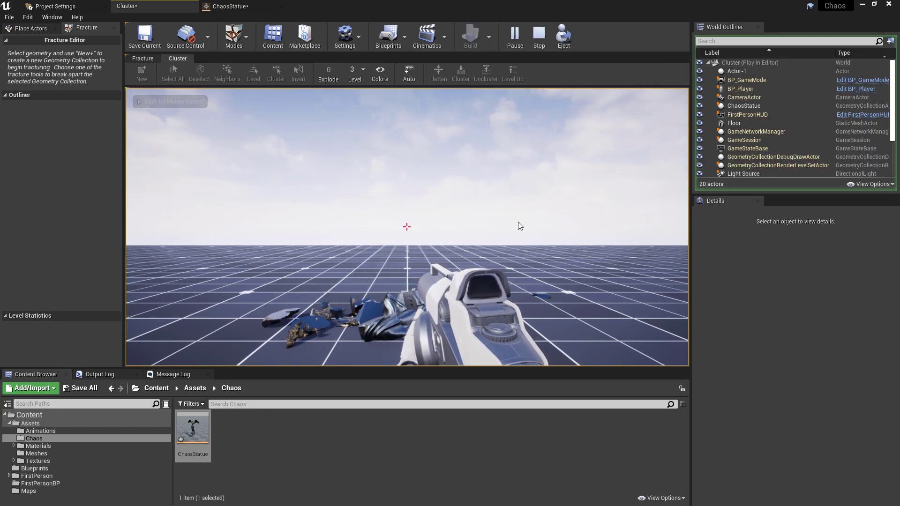
key(Escape)
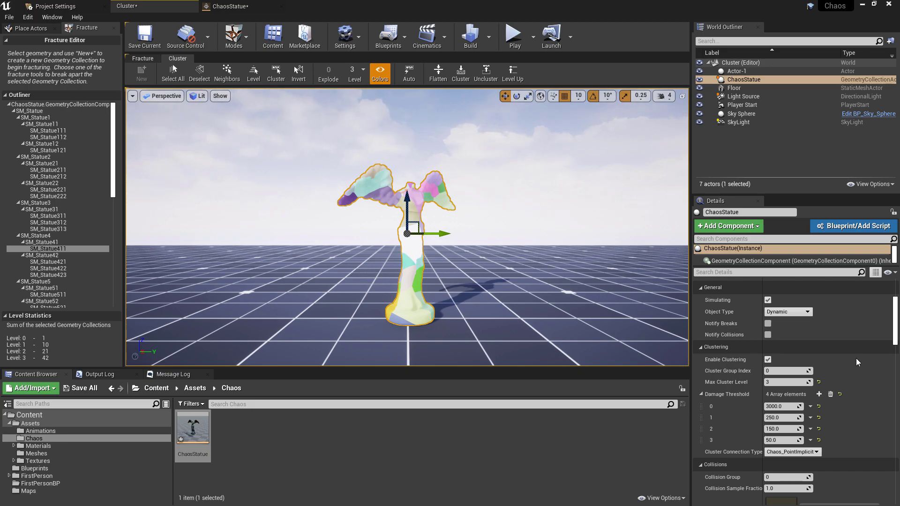
scroll(742, 304, up, 3)
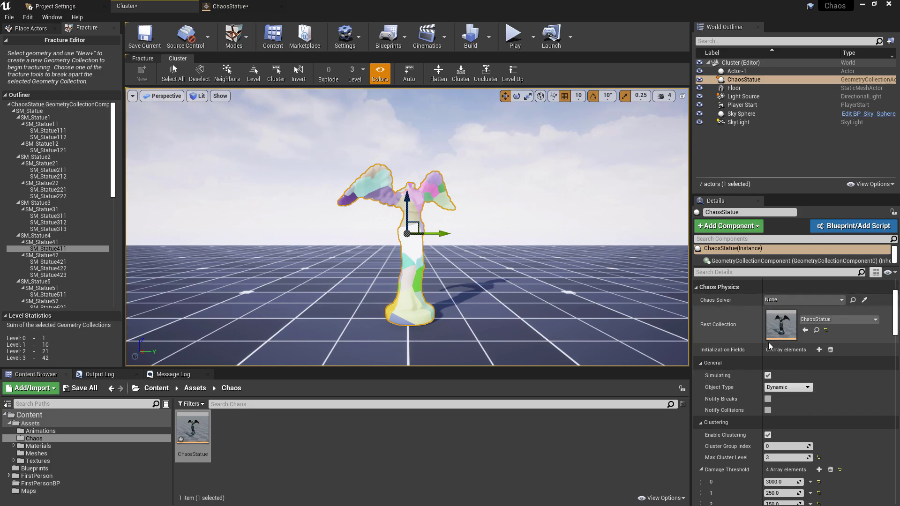
click(514, 36)
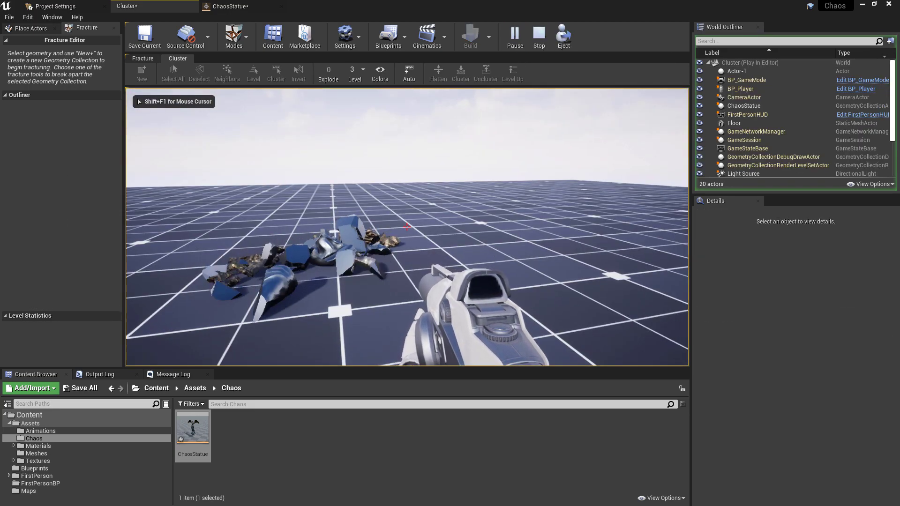
key(Escape)
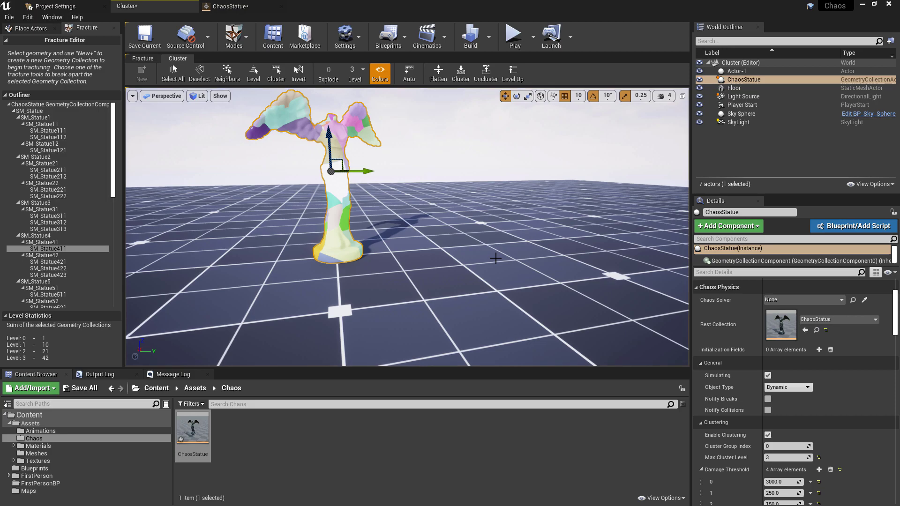
Step: Review the ChaosStatue asset's collision and mass settings, and return to the Cluster level to view the statue
scroll(494, 257, down, 3)
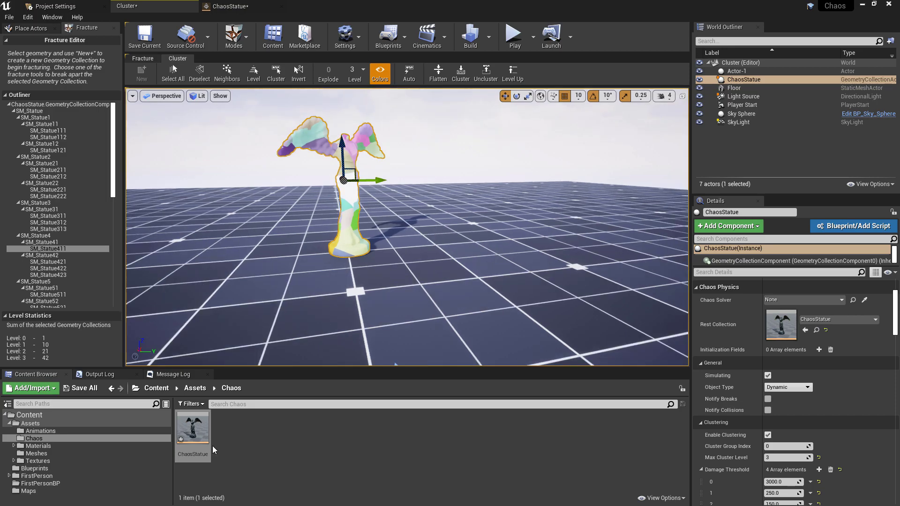
double_click(193, 428)
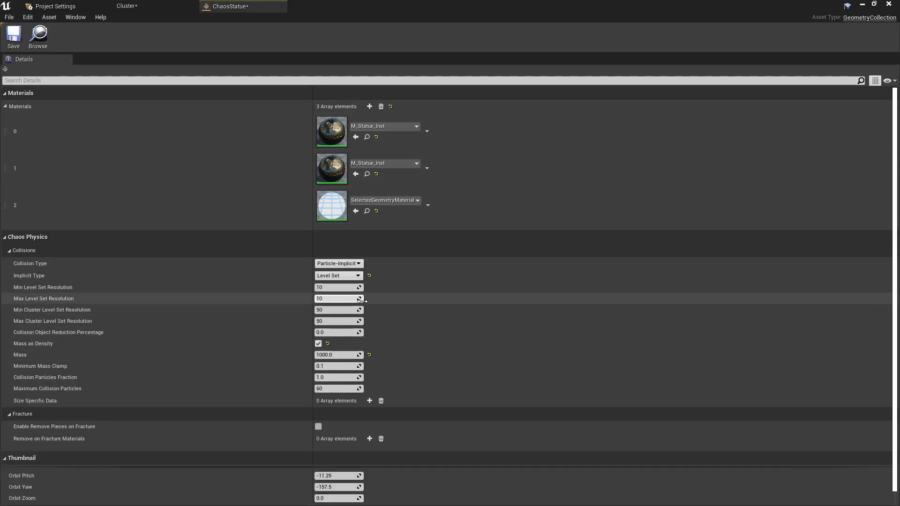
click(159, 3)
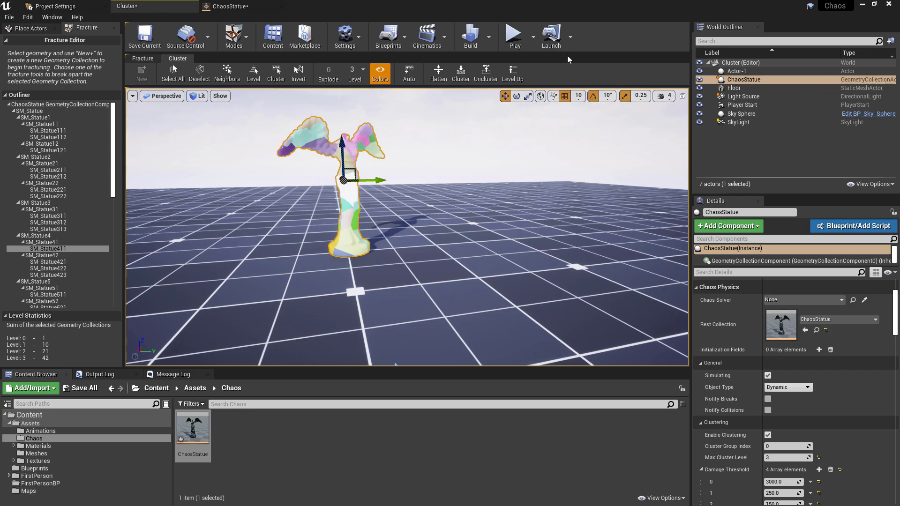
right_drag(551, 120, 515, 134)
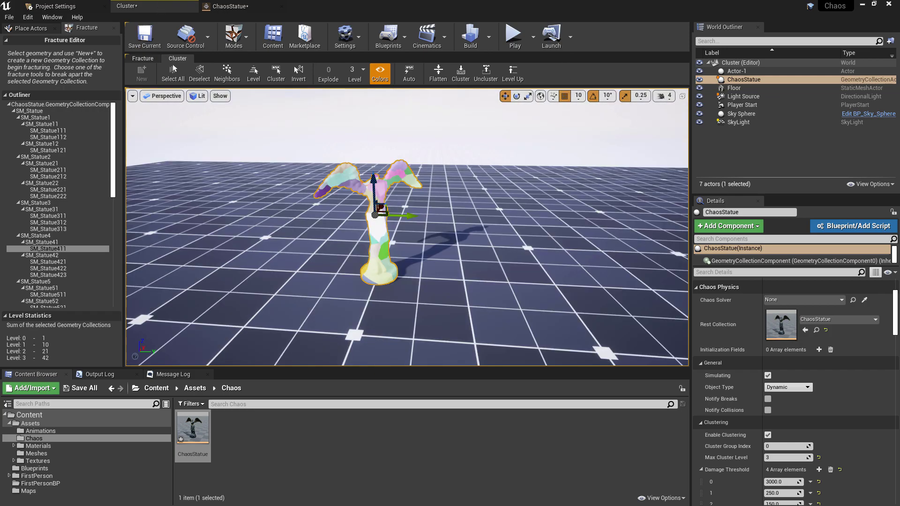